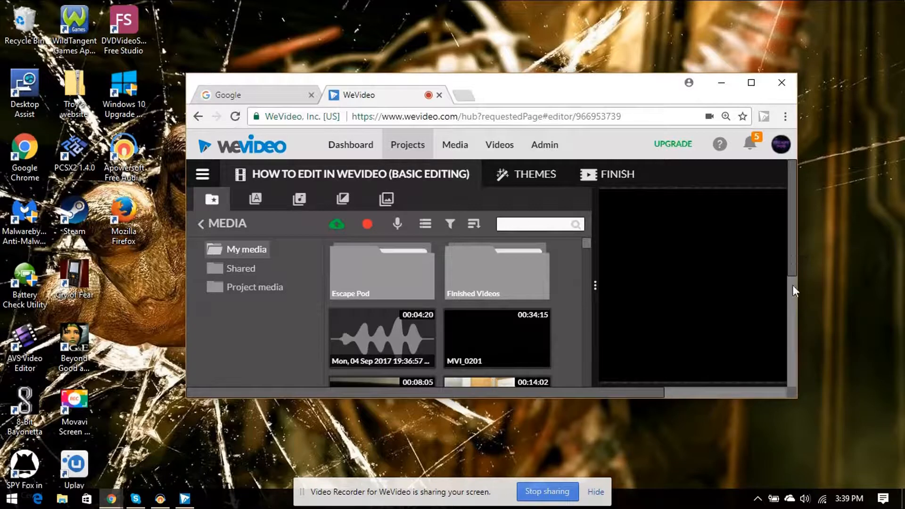
Step: Zoom in on the timeline and maximise the browser window to show the whole editor
{"action": "scroll", "coordinate": [788, 344], "scroll_direction": "down", "scroll_amount": 5}
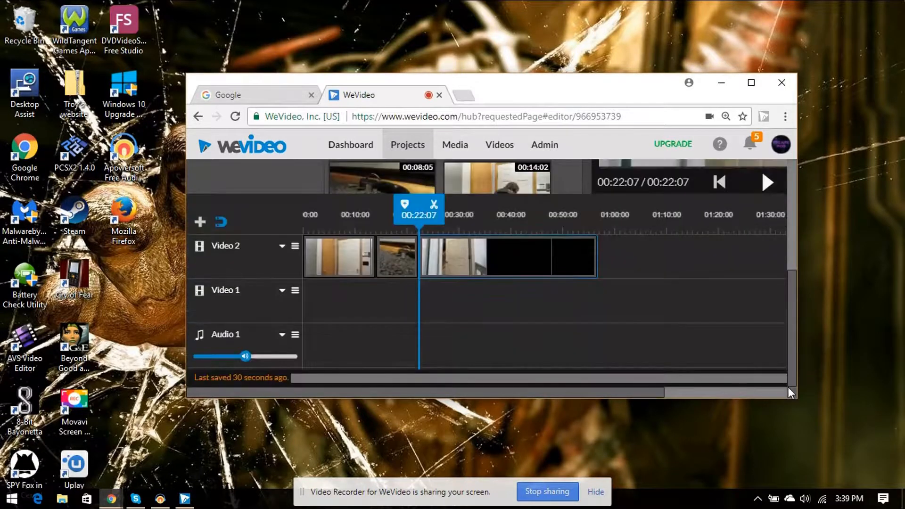
{"action": "left_click_drag", "start_coordinate": [692, 392], "coordinate": [776, 394]}
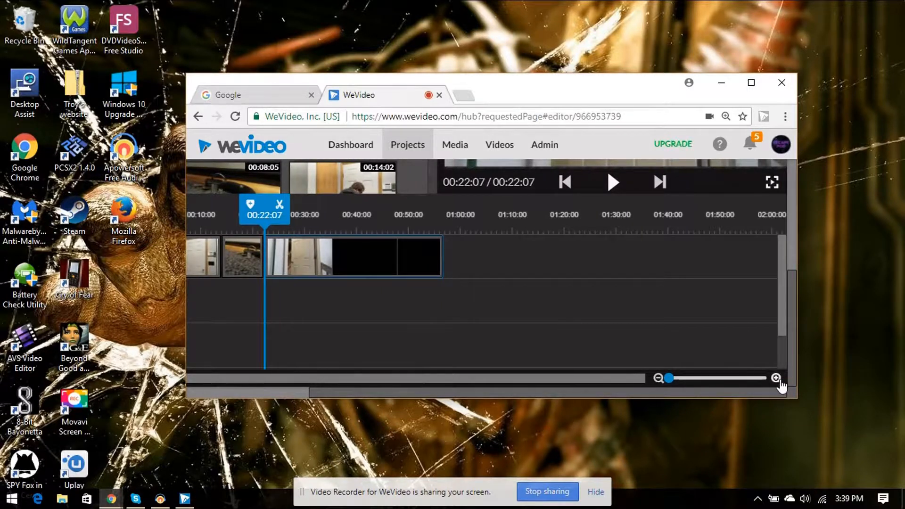
{"action": "left_click", "coordinate": [775, 378]}
{"action": "left_click", "coordinate": [775, 378]}
{"action": "left_click", "coordinate": [776, 378]}
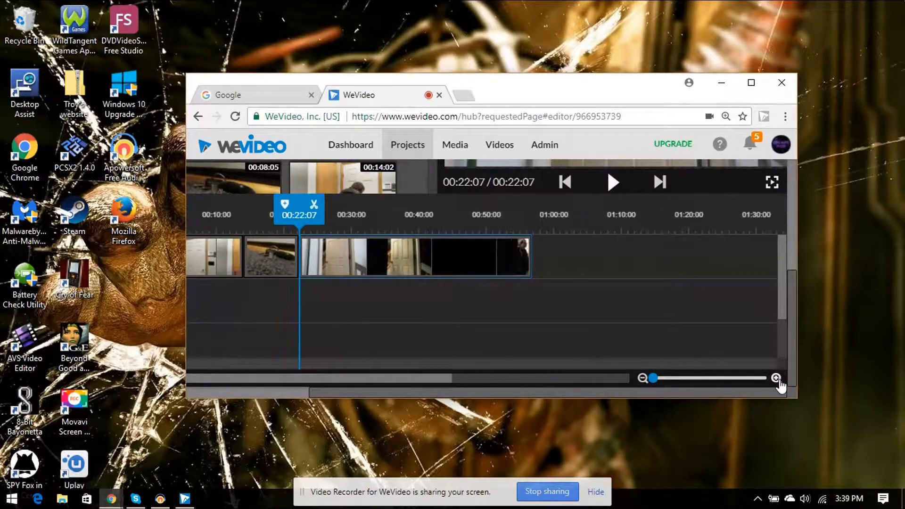
{"action": "left_click", "coordinate": [751, 88]}
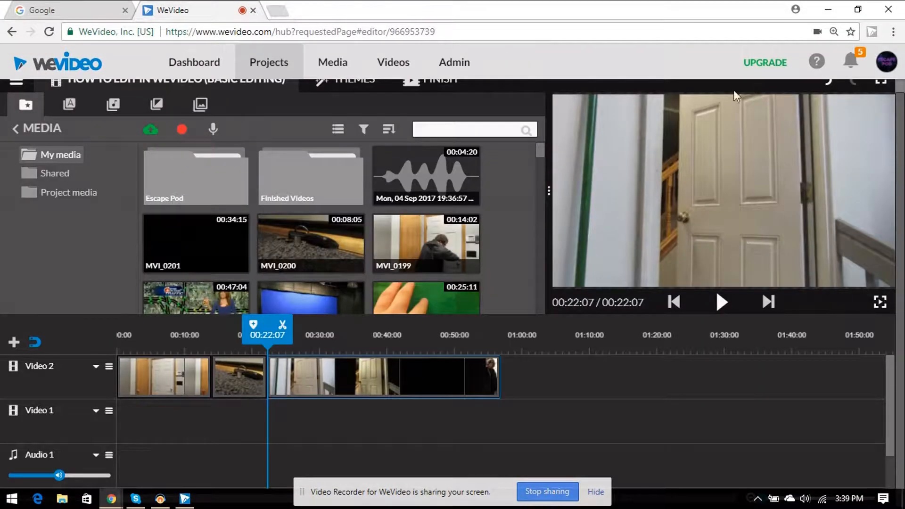
Step: Split the first door clip on the Video 2 track near its start and delete the opening piece
{"action": "left_click_drag", "start_coordinate": [212, 346], "coordinate": [132, 356]}
{"action": "left_click", "coordinate": [129, 377]}
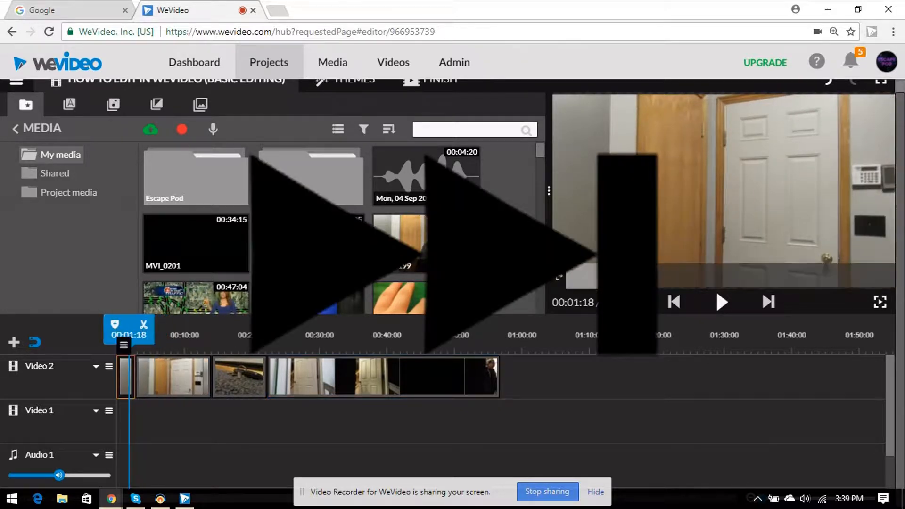
{"action": "key", "text": "Delete"}
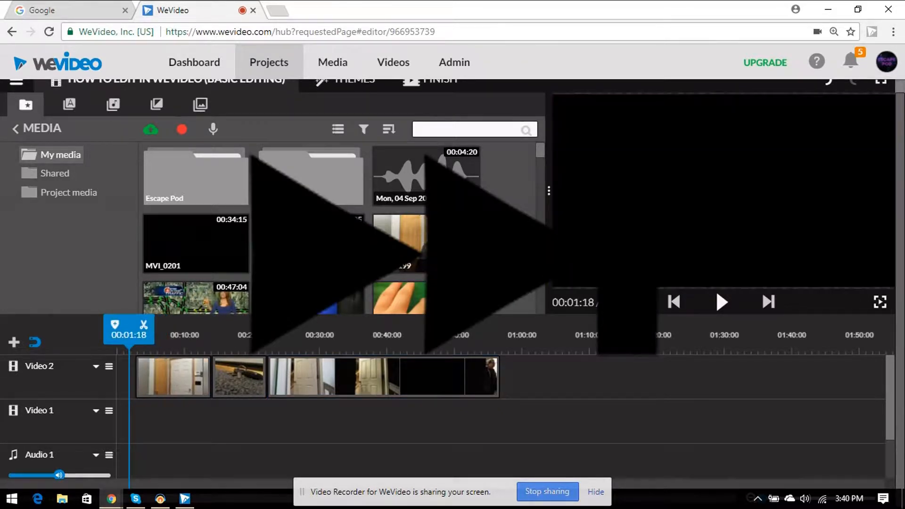
Step: Play through the first clip on Video 2 and split it where the unwanted end begins
{"action": "left_click", "coordinate": [724, 307]}
{"action": "left_click_drag", "start_coordinate": [142, 354], "coordinate": [613, 231]}
{"action": "left_click", "coordinate": [720, 307]}
{"action": "left_click", "coordinate": [720, 309]}
{"action": "left_click", "coordinate": [726, 309]}
{"action": "left_click", "coordinate": [726, 309]}
{"action": "left_click", "coordinate": [189, 329]}
Step: Cut off both ends of the second clip on Video 2 and move it directly behind the first clip
{"action": "left_click_drag", "start_coordinate": [176, 338], "coordinate": [241, 338]}
{"action": "left_click", "coordinate": [245, 325]}
{"action": "left_click_drag", "start_coordinate": [221, 377], "coordinate": [612, 231]}
{"action": "left_click_drag", "start_coordinate": [238, 338], "coordinate": [252, 337]}
{"action": "left_click", "coordinate": [269, 326]}
{"action": "left_click_drag", "start_coordinate": [261, 387], "coordinate": [632, 227]}
{"action": "left_click_drag", "start_coordinate": [239, 385], "coordinate": [157, 384]}
Step: Split the third clip on Video 2 and delete its first part
{"action": "left_click_drag", "start_coordinate": [118, 337], "coordinate": [409, 338]}
{"action": "left_click", "coordinate": [424, 325]}
{"action": "left_click", "coordinate": [375, 377]}
{"action": "left_click_drag", "start_coordinate": [376, 386], "coordinate": [312, 381]}
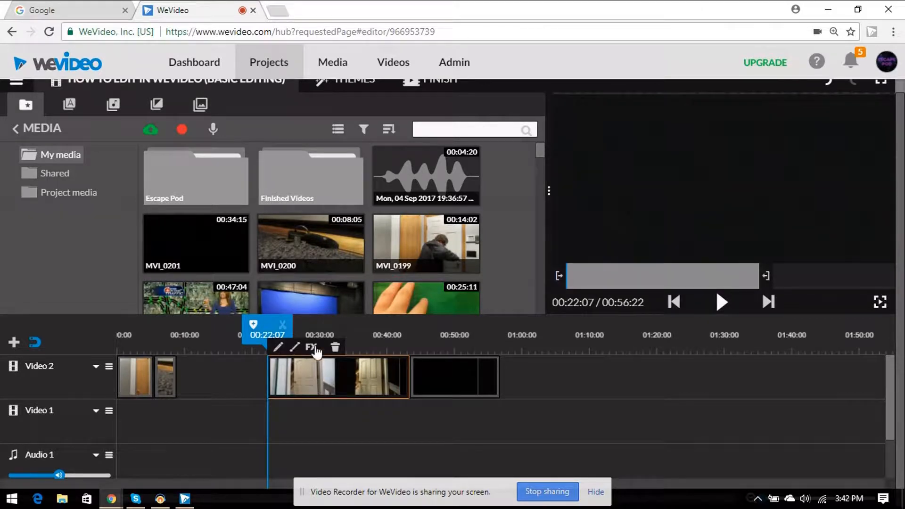
{"action": "left_click", "coordinate": [335, 348]}
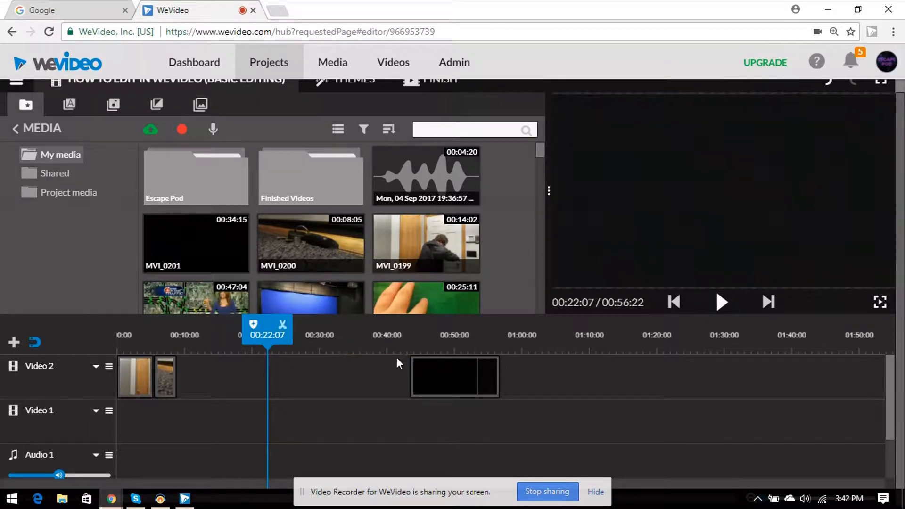
Step: Split the remaining third clip at 00:52:24, delete its end and move the rest up behind the second clip
{"action": "left_click_drag", "start_coordinate": [276, 334], "coordinate": [461, 342]}
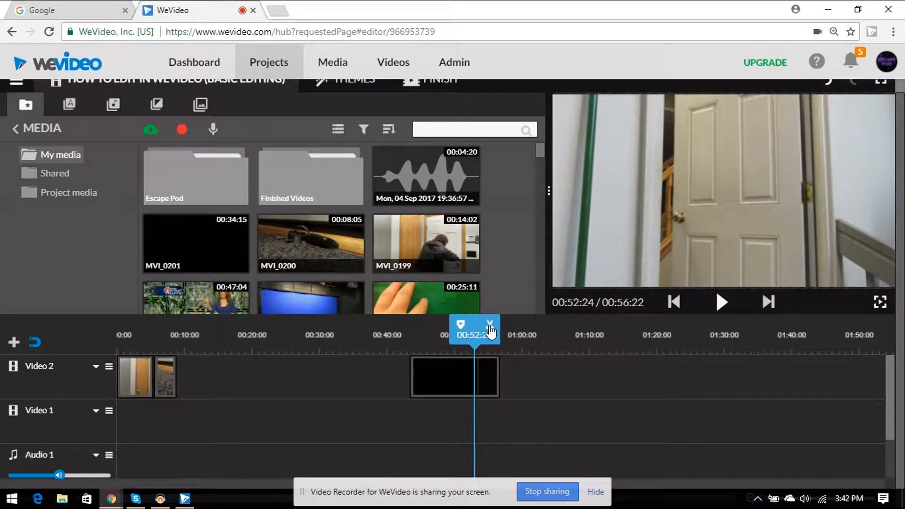
{"action": "left_click", "coordinate": [488, 380]}
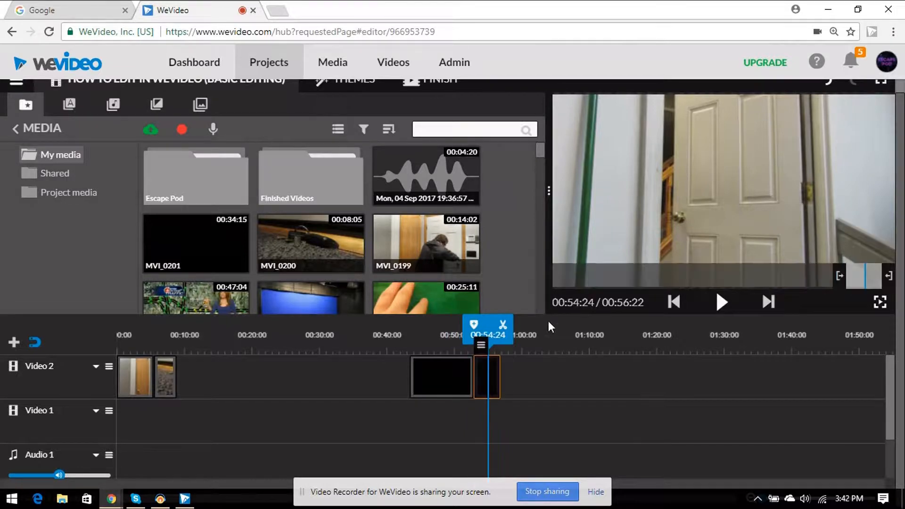
{"action": "left_click_drag", "start_coordinate": [587, 282], "coordinate": [616, 229]}
{"action": "left_click_drag", "start_coordinate": [427, 384], "coordinate": [204, 388]}
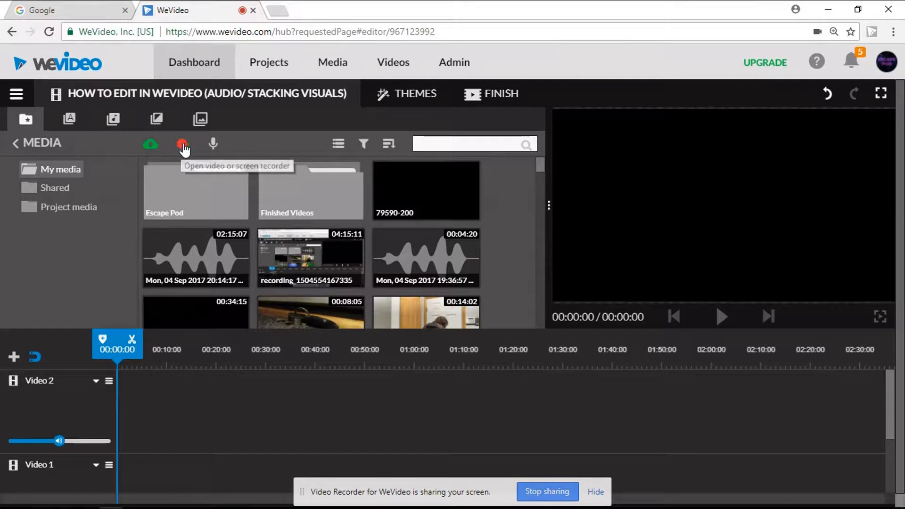
Step: Open the voice recorder, then place the 00:26:16 voice recording on the Voiceover 1 track with its volume at 100%
{"action": "left_click", "coordinate": [213, 144]}
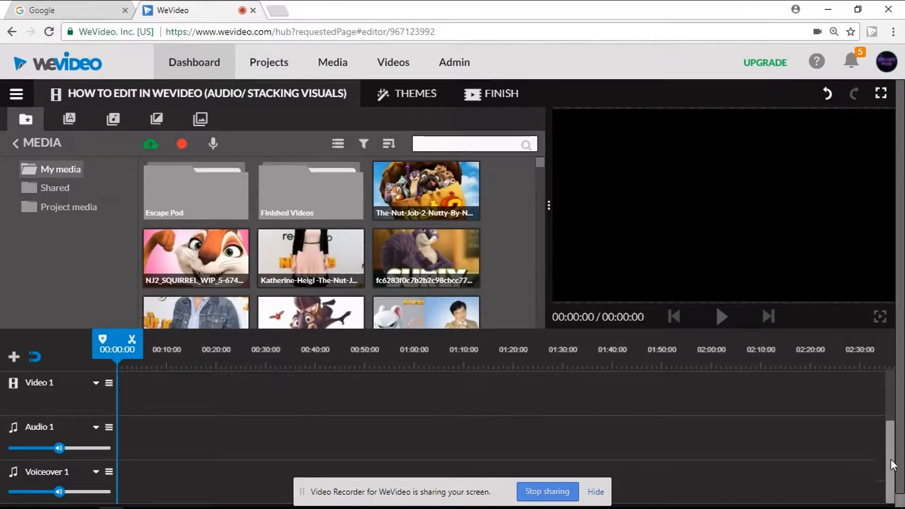
{"action": "left_click_drag", "start_coordinate": [540, 165], "coordinate": [540, 172]}
{"action": "left_click_drag", "start_coordinate": [196, 246], "coordinate": [139, 484]}
{"action": "left_click", "coordinate": [139, 482]}
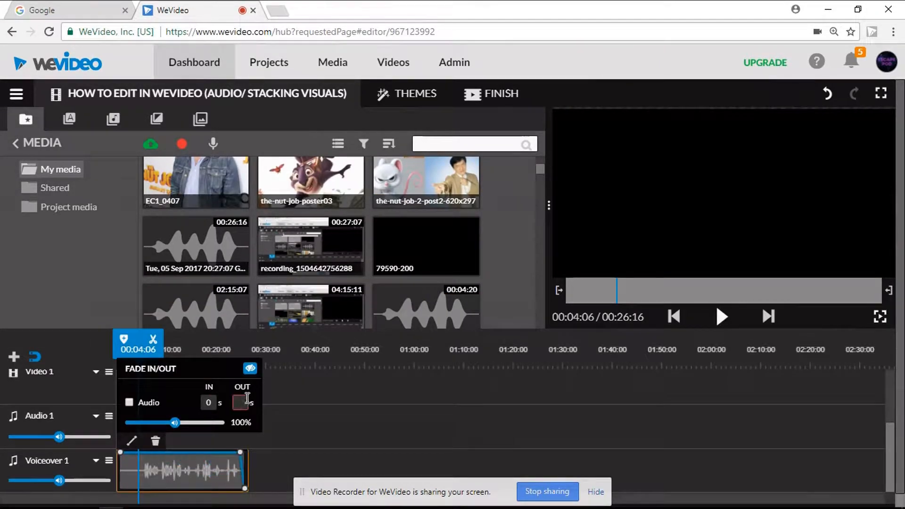
{"action": "left_click_drag", "start_coordinate": [219, 423], "coordinate": [183, 428]}
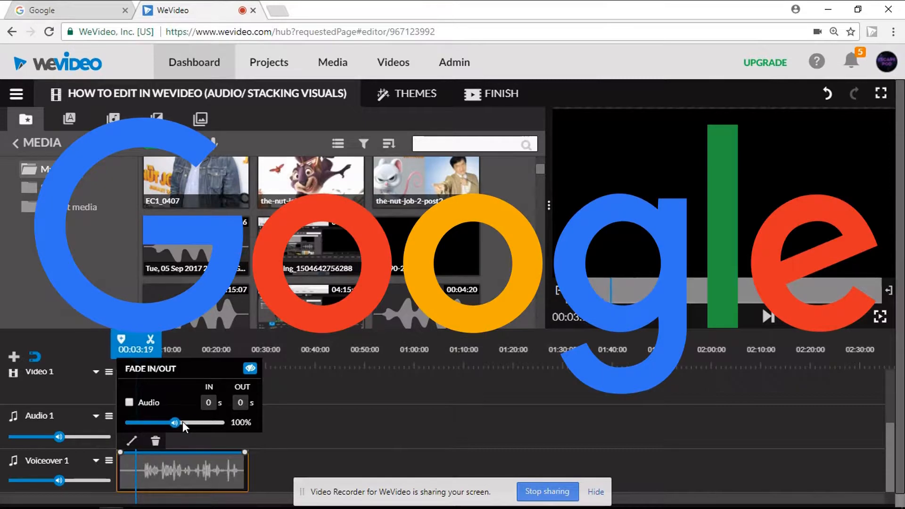
Step: Move the voice recording from the Voiceover 1 track to the start of the Audio 1 track
{"action": "right_click", "coordinate": [330, 419]}
{"action": "left_click", "coordinate": [329, 419]}
{"action": "left_click", "coordinate": [114, 121]}
{"action": "left_click", "coordinate": [64, 170]}
{"action": "left_click_drag", "start_coordinate": [538, 195], "coordinate": [567, 167]}
{"action": "left_click", "coordinate": [75, 206]}
{"action": "left_click", "coordinate": [202, 121]}
{"action": "left_click", "coordinate": [161, 467]}
{"action": "left_click_drag", "start_coordinate": [161, 467], "coordinate": [161, 426]}
Step: Preview the Pink Glow background and place the Film Strips background at the start of the Video 1 track
{"action": "left_click", "coordinate": [114, 121]}
{"action": "left_click", "coordinate": [200, 121]}
{"action": "left_click_drag", "start_coordinate": [540, 181], "coordinate": [540, 216]}
{"action": "left_click", "coordinate": [426, 203]}
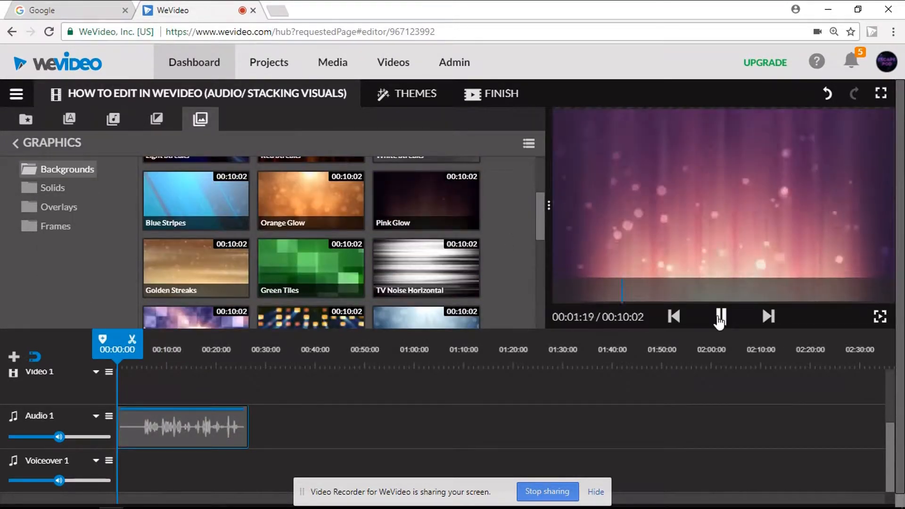
{"action": "scroll", "coordinate": [288, 245], "scroll_direction": "down", "scroll_amount": 5}
{"action": "left_click_drag", "start_coordinate": [289, 246], "coordinate": [129, 476]}
Step: Add a new video track to the timeline
{"action": "left_click", "coordinate": [14, 357]}
{"action": "left_click", "coordinate": [626, 362]}
{"action": "left_click_drag", "start_coordinate": [890, 409], "coordinate": [889, 441]}
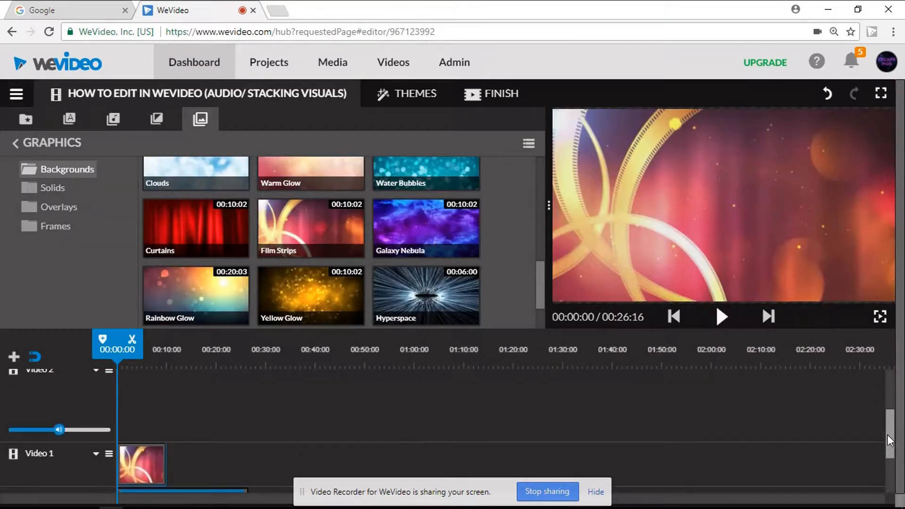
{"action": "left_click_drag", "start_coordinate": [141, 478], "coordinate": [592, 263]}
{"action": "left_click", "coordinate": [25, 124]}
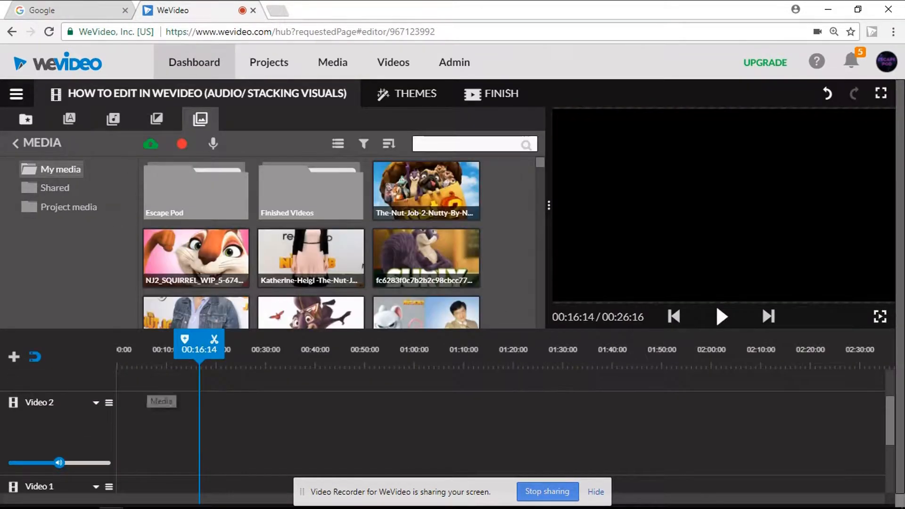
{"action": "left_click", "coordinate": [69, 120]}
{"action": "left_click", "coordinate": [14, 357]}
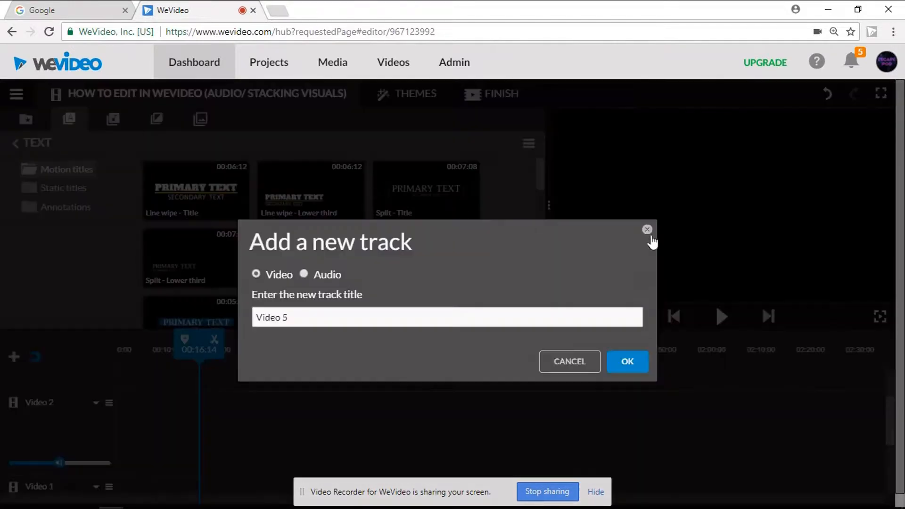
{"action": "left_click", "coordinate": [646, 229]}
{"action": "left_click", "coordinate": [25, 121]}
Step: Add two more video tracks to the project
{"action": "left_click", "coordinate": [14, 357]}
{"action": "left_click", "coordinate": [629, 361]}
{"action": "left_click", "coordinate": [13, 357]}
{"action": "left_click", "coordinate": [636, 361]}
Step: Browse the background graphics and preview the Galaxy Nebula background
{"action": "left_click", "coordinate": [201, 121]}
{"action": "left_click", "coordinate": [199, 194]}
{"action": "scroll", "coordinate": [536, 277], "scroll_direction": "down", "scroll_amount": 4}
{"action": "left_click", "coordinate": [426, 203]}
{"action": "left_click_drag", "start_coordinate": [540, 240], "coordinate": [540, 311]}
{"action": "left_click", "coordinate": [425, 226]}
{"action": "left_click", "coordinate": [721, 320]}
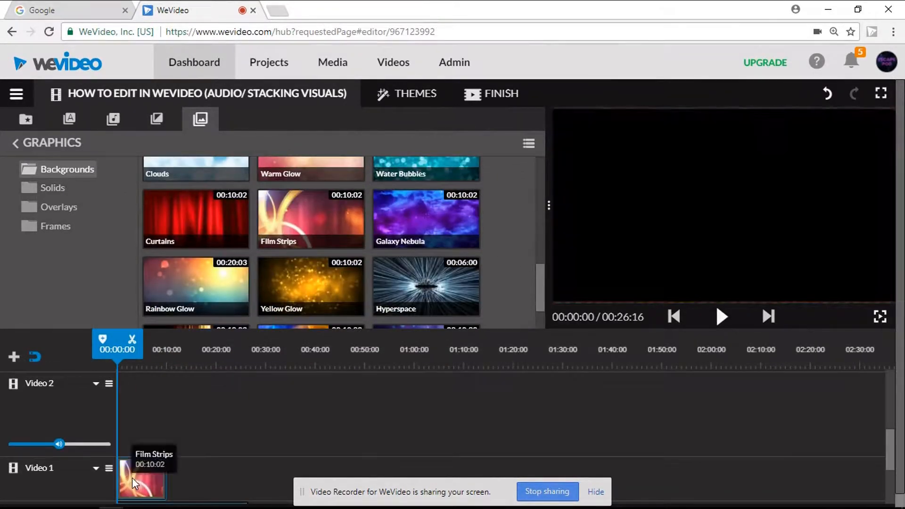
{"action": "left_click_drag", "start_coordinate": [544, 299], "coordinate": [539, 269]}
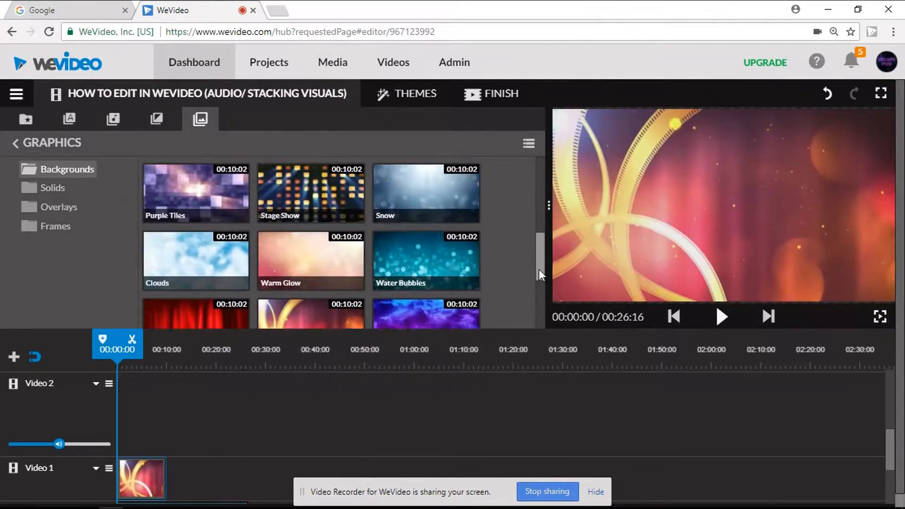
Step: Place the Nut Job 2 poster at the start of Video 2, scale it down, shift it to the frame's left side and preview it
{"action": "left_click", "coordinate": [70, 120]}
{"action": "left_click", "coordinate": [28, 125]}
{"action": "left_click_drag", "start_coordinate": [452, 195], "coordinate": [129, 410]}
{"action": "double_click", "coordinate": [136, 424]}
{"action": "left_click_drag", "start_coordinate": [282, 313], "coordinate": [234, 317]}
{"action": "left_click_drag", "start_coordinate": [770, 206], "coordinate": [669, 201]}
{"action": "left_click", "coordinate": [720, 424]}
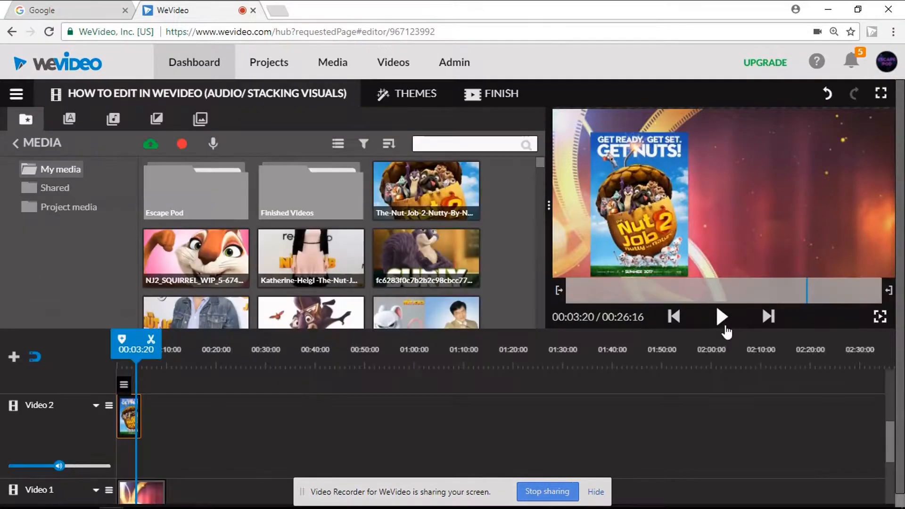
{"action": "left_click", "coordinate": [721, 316]}
{"action": "left_click", "coordinate": [721, 316]}
Step: Delete the Nut Job 2 poster and Film Strips clips from the video tracks
{"action": "left_click_drag", "start_coordinate": [889, 438], "coordinate": [889, 463]}
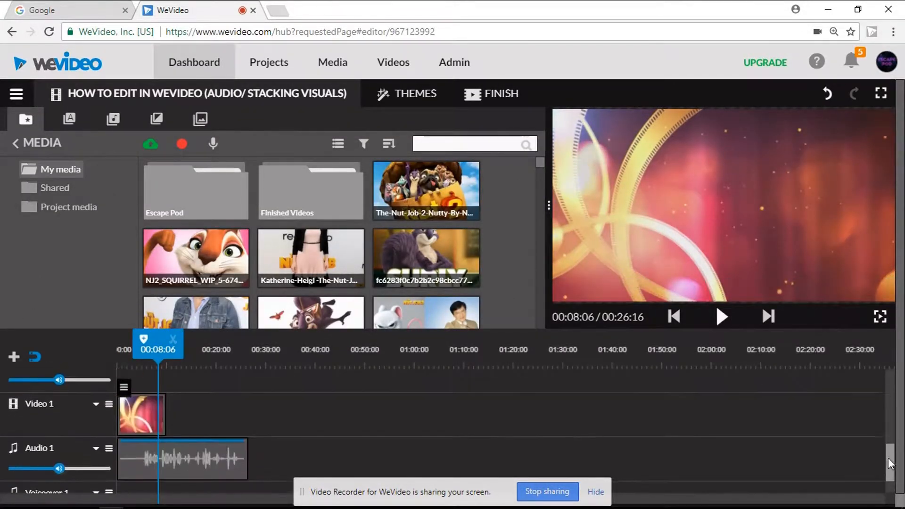
{"action": "left_click_drag", "start_coordinate": [200, 423], "coordinate": [137, 372]}
{"action": "left_click_drag", "start_coordinate": [151, 438], "coordinate": [683, 245]}
Step: Split the voice recording on Audio 1 at 00:05:08 and delete the silent part before the speech
{"action": "left_click_drag", "start_coordinate": [890, 447], "coordinate": [889, 474]}
{"action": "left_click_drag", "start_coordinate": [147, 352], "coordinate": [171, 338]}
{"action": "scroll", "coordinate": [754, 424], "scroll_direction": "down", "scroll_amount": 1}
{"action": "left_click", "coordinate": [884, 498]}
{"action": "left_click", "coordinate": [885, 498]}
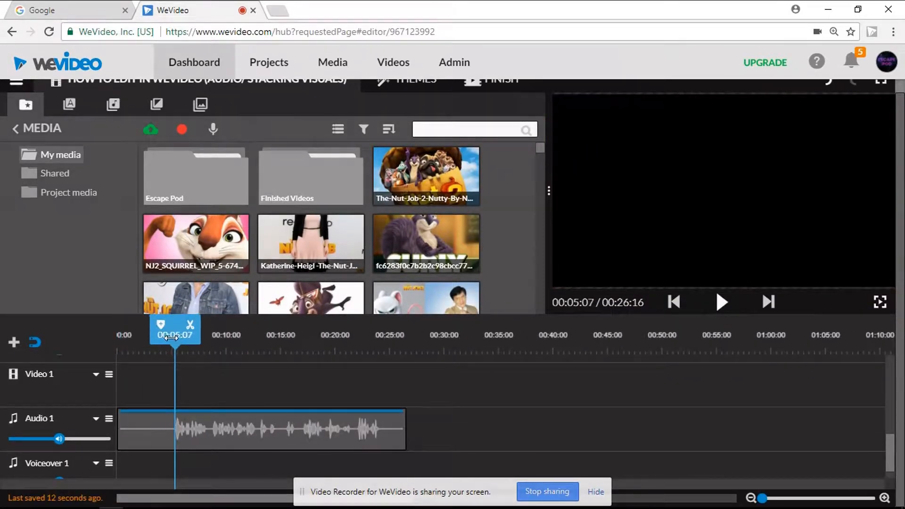
{"action": "left_click", "coordinate": [175, 434]}
{"action": "key", "text": "s"}
{"action": "left_click_drag", "start_coordinate": [150, 432], "coordinate": [669, 205]}
{"action": "mouse_move", "coordinate": [383, 430]}
{"action": "left_mouse_down"}
{"action": "mouse_move", "coordinate": [299, 425]}
{"action": "mouse_move", "coordinate": [382, 422]}
{"action": "left_mouse_up"}
Step: Browse the Animals, Other and Effects sound-effect folders and preview the Laser Gun and Spaceship sounds
{"action": "scroll", "coordinate": [895, 403], "scroll_direction": "up", "scroll_amount": 3}
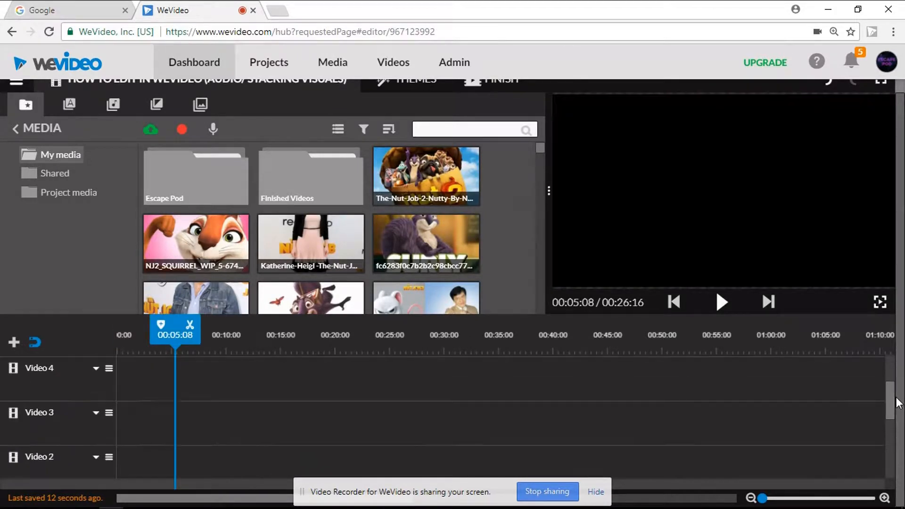
{"action": "left_click", "coordinate": [113, 106]}
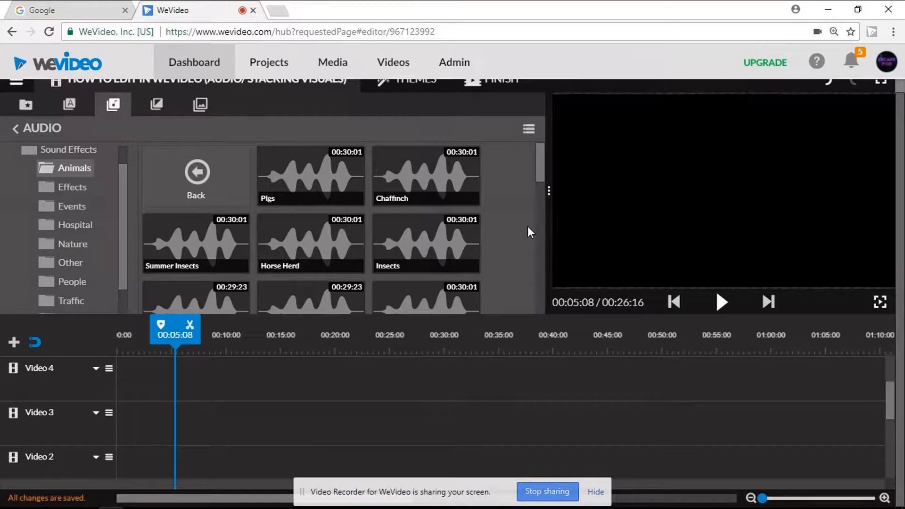
{"action": "right_click", "coordinate": [94, 265]}
{"action": "left_click", "coordinate": [71, 262]}
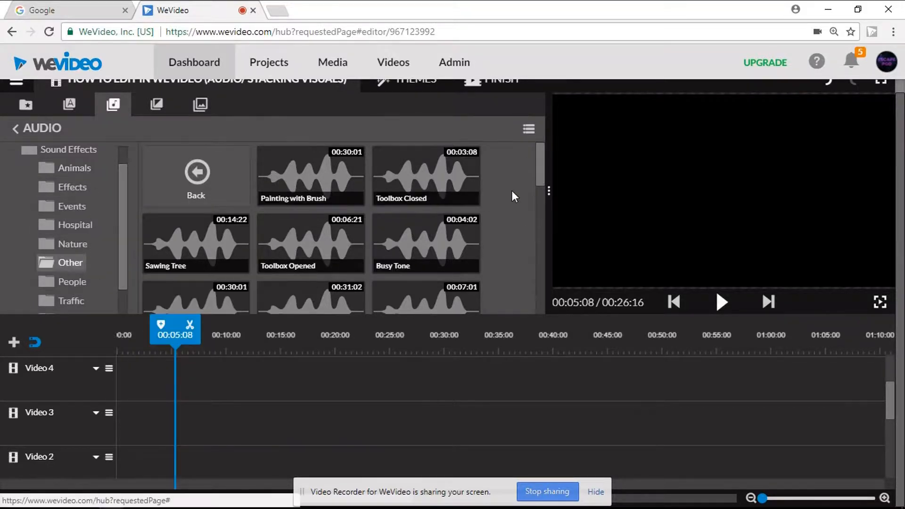
{"action": "scroll", "coordinate": [535, 258], "scroll_direction": "down", "scroll_amount": 3}
{"action": "scroll", "coordinate": [519, 264], "scroll_direction": "down", "scroll_amount": 3}
{"action": "scroll", "coordinate": [73, 250], "scroll_direction": "down", "scroll_amount": 1}
{"action": "left_click", "coordinate": [86, 159]}
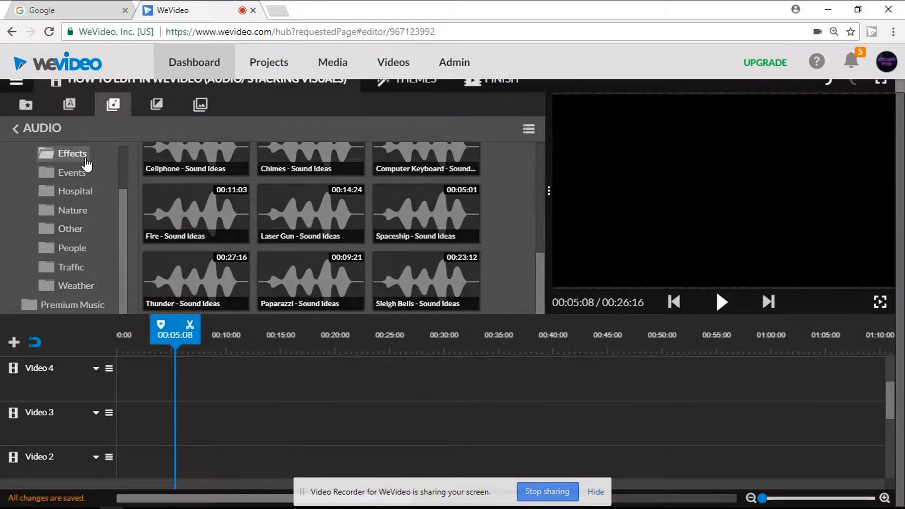
{"action": "left_click", "coordinate": [458, 218]}
{"action": "left_click", "coordinate": [339, 221]}
{"action": "left_click", "coordinate": [416, 228]}
Step: Place the Spaceship sound effect in front of the voice recording on Audio 1 and play the result
{"action": "left_click_drag", "start_coordinate": [425, 217], "coordinate": [147, 459]}
{"action": "left_click", "coordinate": [250, 464]}
{"action": "left_click_drag", "start_coordinate": [134, 426], "coordinate": [129, 456]}
{"action": "mouse_move", "coordinate": [890, 464]}
{"action": "left_mouse_down"}
{"action": "mouse_move", "coordinate": [896, 318]}
{"action": "mouse_move", "coordinate": [890, 464]}
{"action": "left_mouse_up"}
{"action": "left_click_drag", "start_coordinate": [146, 436], "coordinate": [182, 443]}
{"action": "key", "text": "space"}
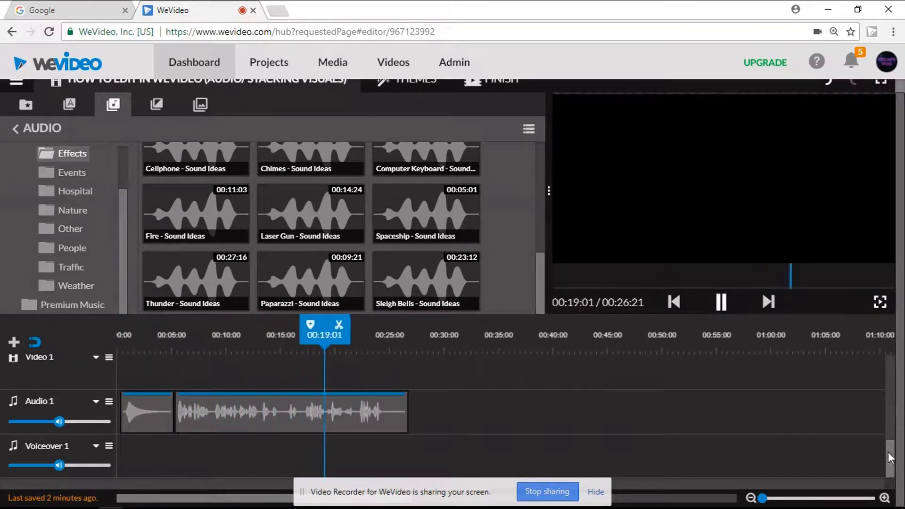
{"action": "left_click", "coordinate": [721, 302]}
Step: Split the voice recording at 00:24:12 and delete the leftover end
{"action": "left_click_drag", "start_coordinate": [393, 334], "coordinate": [384, 338]}
{"action": "left_click", "coordinate": [399, 325]}
{"action": "left_click", "coordinate": [396, 413]}
{"action": "key", "text": "Delete"}
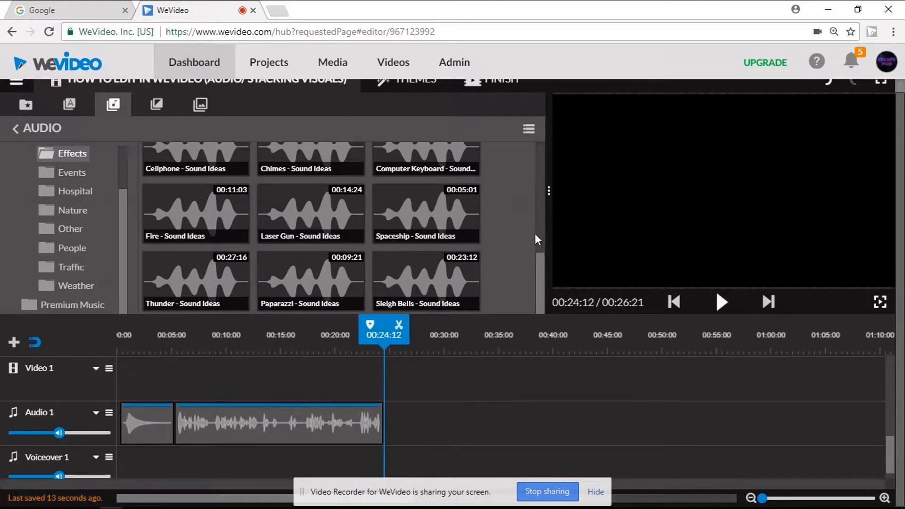
Step: Open the Free music library and preview one of its tracks
{"action": "scroll", "coordinate": [71, 207], "scroll_direction": "up", "scroll_amount": 2}
{"action": "left_click", "coordinate": [65, 157]}
{"action": "left_click_drag", "start_coordinate": [540, 265], "coordinate": [536, 289]}
{"action": "left_click", "coordinate": [203, 259]}
{"action": "left_click", "coordinate": [723, 303]}
{"action": "left_click", "coordinate": [722, 303]}
Step: Delete the Spaceship sound effect, place the Jazz Club music at the start of Voiceover 1 and play it
{"action": "left_click", "coordinate": [146, 423]}
{"action": "key", "text": "Delete"}
{"action": "left_click_drag", "start_coordinate": [195, 158], "coordinate": [128, 464]}
{"action": "left_click", "coordinate": [721, 307]}
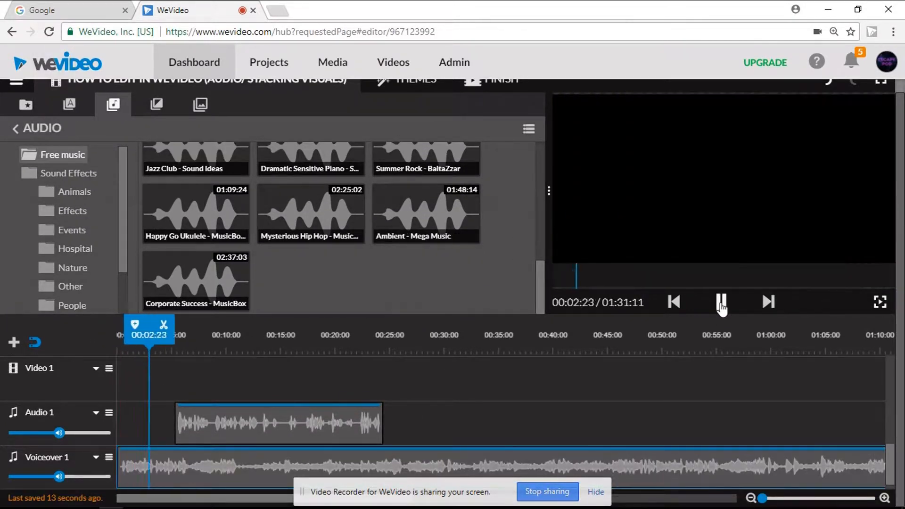
{"action": "left_click", "coordinate": [721, 306]}
Step: Split the music just before the voice recording starts, lower the volume of the second part and check the playback
{"action": "left_click_drag", "start_coordinate": [174, 340], "coordinate": [173, 340]}
{"action": "left_click", "coordinate": [188, 326]}
{"action": "left_click", "coordinate": [193, 462]}
{"action": "left_click_drag", "start_coordinate": [230, 418], "coordinate": [190, 419]}
{"action": "left_click", "coordinate": [722, 303]}
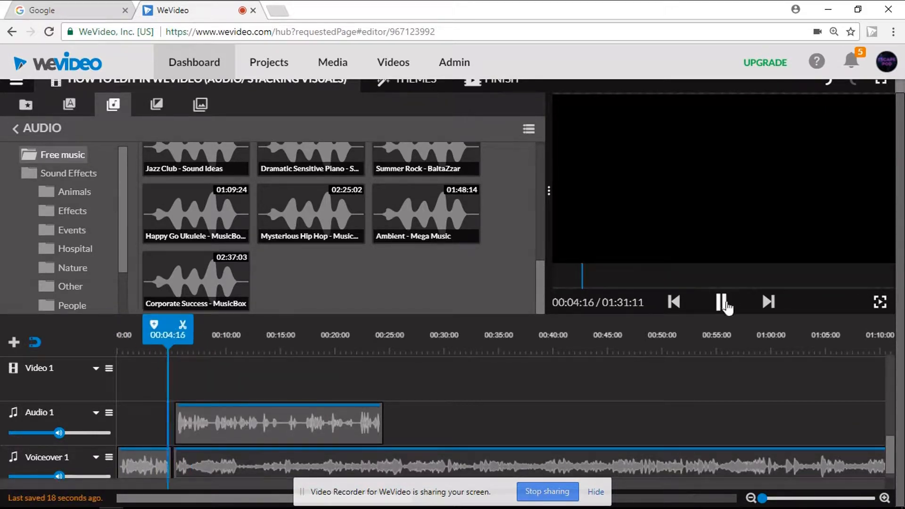
{"action": "left_click", "coordinate": [225, 462]}
{"action": "left_click", "coordinate": [722, 302]}
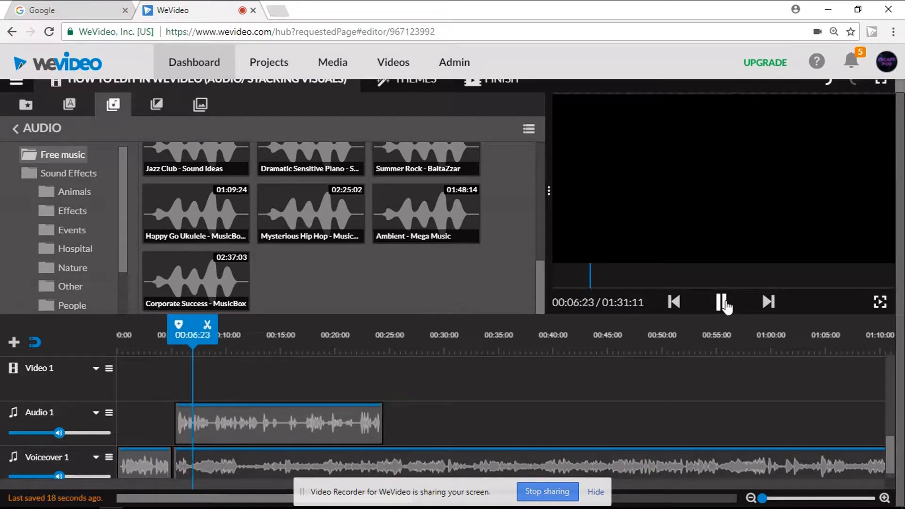
Step: Place the Film Strips background on Video 1 above the voice recording and extend it to the recording's end
{"action": "left_click", "coordinate": [69, 104]}
{"action": "left_click", "coordinate": [157, 105]}
{"action": "left_click", "coordinate": [113, 105]}
{"action": "left_click", "coordinate": [201, 104]}
{"action": "left_click_drag", "start_coordinate": [540, 176], "coordinate": [537, 275]}
{"action": "left_click_drag", "start_coordinate": [311, 235], "coordinate": [177, 400]}
{"action": "left_click_drag", "start_coordinate": [285, 401], "coordinate": [391, 401]}
Step: Split the music on Voiceover 1 at the end of the voice recording and delete the remainder
{"action": "scroll", "coordinate": [391, 400], "scroll_direction": "down", "scroll_amount": 1}
{"action": "left_click_drag", "start_coordinate": [390, 367], "coordinate": [383, 368]}
{"action": "left_click", "coordinate": [398, 325]}
{"action": "left_click_drag", "start_coordinate": [409, 450], "coordinate": [627, 221]}
Step: Give the music under the voice recording a 2-second fade-out
{"action": "left_click", "coordinate": [374, 455]}
{"action": "left_click", "coordinate": [188, 426]}
{"action": "left_click", "coordinate": [298, 387]}
{"action": "type", "text": "2"}
{"action": "key", "text": "Return"}
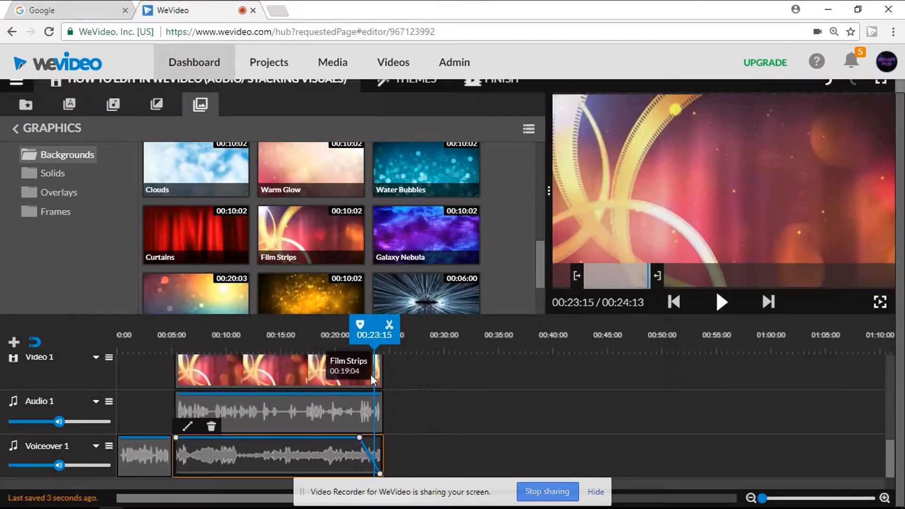
Step: Give the Film Strips clip on Video 1 a 2-second fade-out
{"action": "double_click", "coordinate": [371, 374]}
{"action": "left_click", "coordinate": [698, 410]}
{"action": "left_click", "coordinate": [202, 365]}
{"action": "left_click", "coordinate": [301, 338]}
{"action": "type", "text": "2"}
{"action": "left_click", "coordinate": [367, 336]}
{"action": "scroll", "coordinate": [311, 236], "scroll_direction": "up", "scroll_amount": 2}
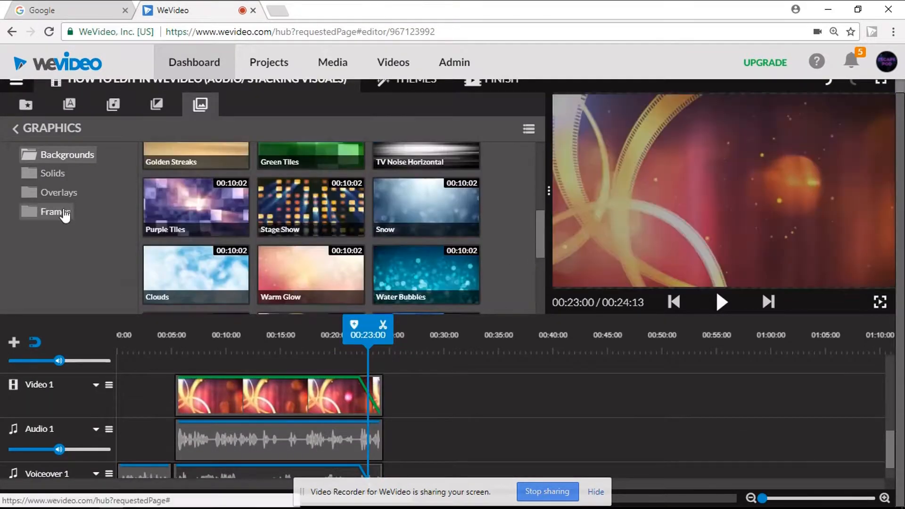
Step: Place the Art Deco frame at the start of Video 1 so it fills the gap before the Film Strips clip
{"action": "left_click", "coordinate": [66, 213]}
{"action": "left_click_drag", "start_coordinate": [311, 163], "coordinate": [138, 403]}
{"action": "left_click_drag", "start_coordinate": [168, 400], "coordinate": [170, 399]}
Step: Add the Swing - Title motion title to the start of Video 2, above the Art Deco frame
{"action": "left_click_drag", "start_coordinate": [889, 456], "coordinate": [888, 422]}
{"action": "left_click", "coordinate": [70, 108]}
{"action": "scroll", "coordinate": [302, 198], "scroll_direction": "down", "scroll_amount": 4}
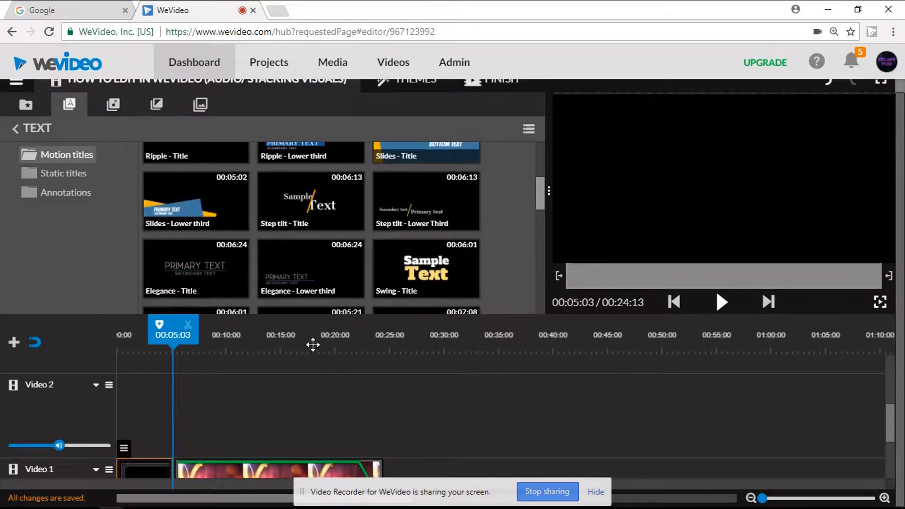
{"action": "scroll", "coordinate": [313, 236], "scroll_direction": "down", "scroll_amount": 1}
{"action": "left_click_drag", "start_coordinate": [426, 270], "coordinate": [214, 383]}
{"action": "key", "text": "Delete"}
{"action": "left_click_drag", "start_coordinate": [427, 202], "coordinate": [146, 396]}
Step: Set both palette colors of the Swing title to purple
{"action": "double_click", "coordinate": [146, 396]}
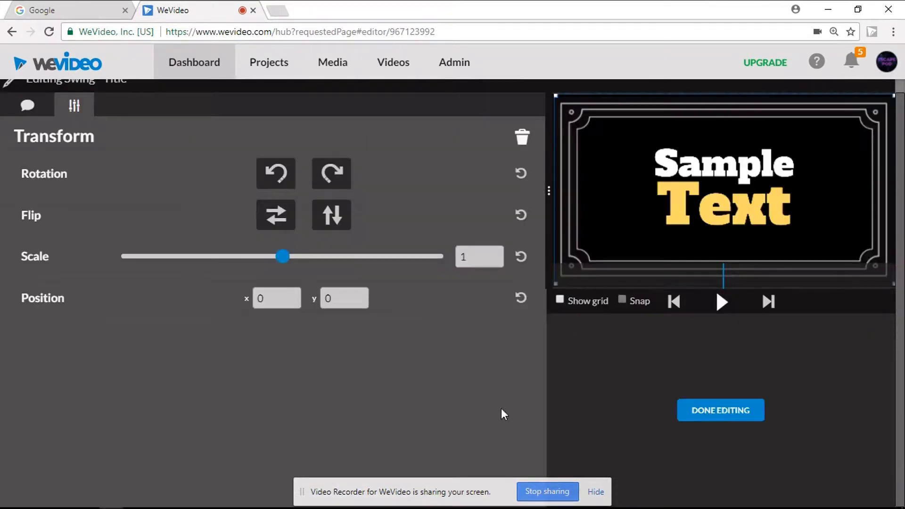
{"action": "left_click", "coordinate": [27, 105]}
{"action": "left_click", "coordinate": [134, 184]}
{"action": "left_click", "coordinate": [190, 178]}
{"action": "left_click", "coordinate": [289, 219]}
Step: Set the title's two text lines to ESCAPE and POD, with POD at font size 200
{"action": "left_click", "coordinate": [123, 262]}
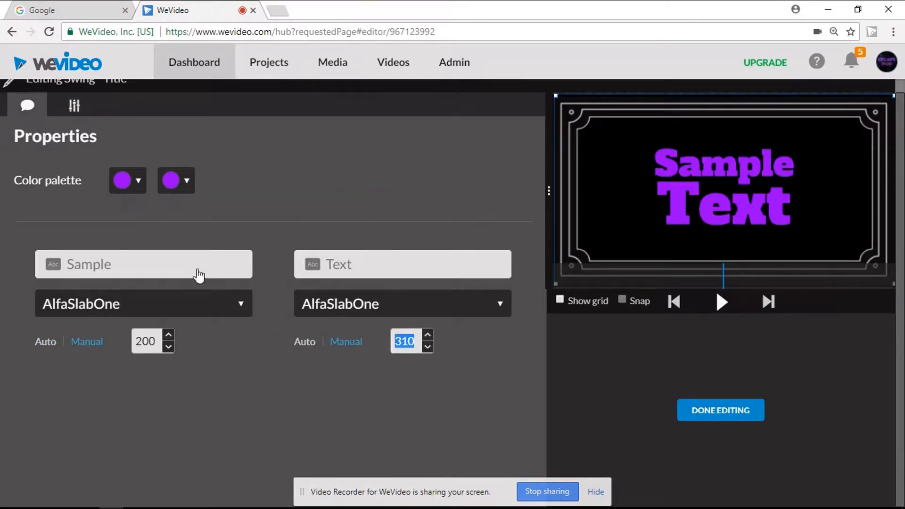
{"action": "type", "text": "Escape"}
{"action": "left_click", "coordinate": [720, 410]}
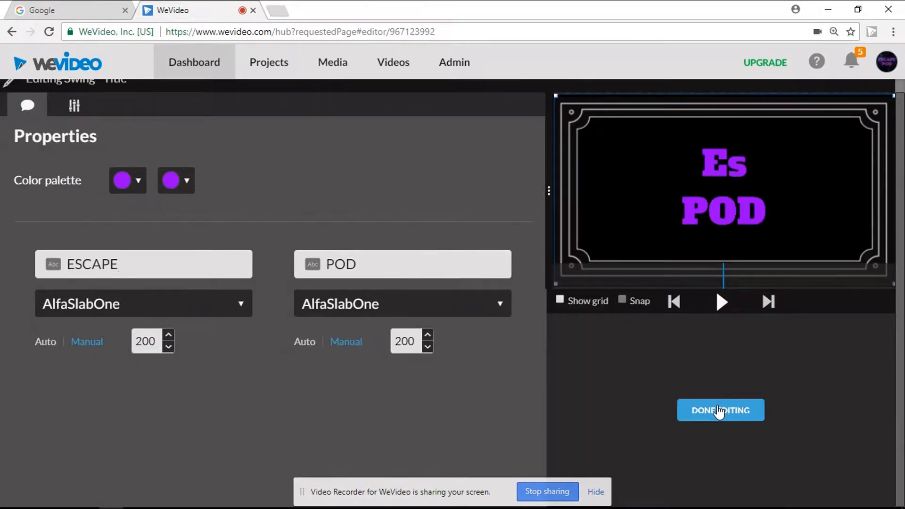
{"action": "left_click", "coordinate": [718, 410]}
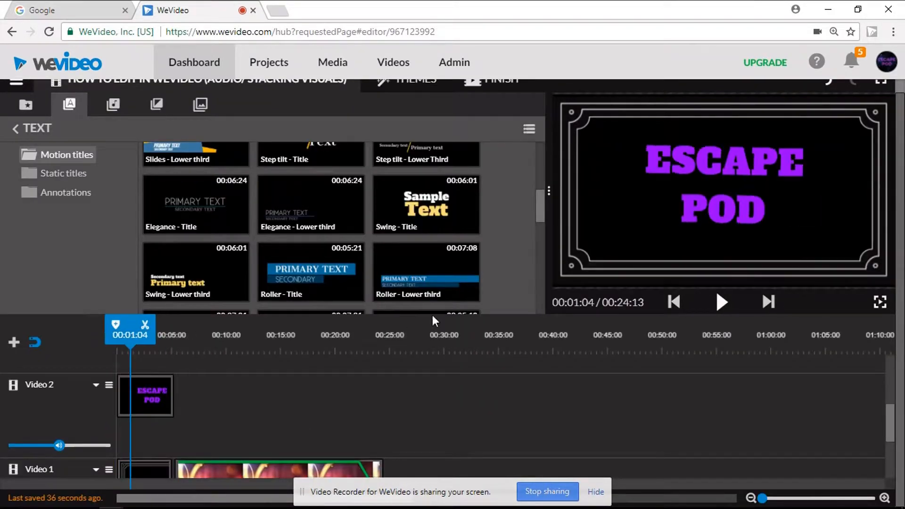
Step: Extend the ESCAPE POD title on Video 2 to about 10 seconds and preview the opening
{"action": "left_click", "coordinate": [720, 302]}
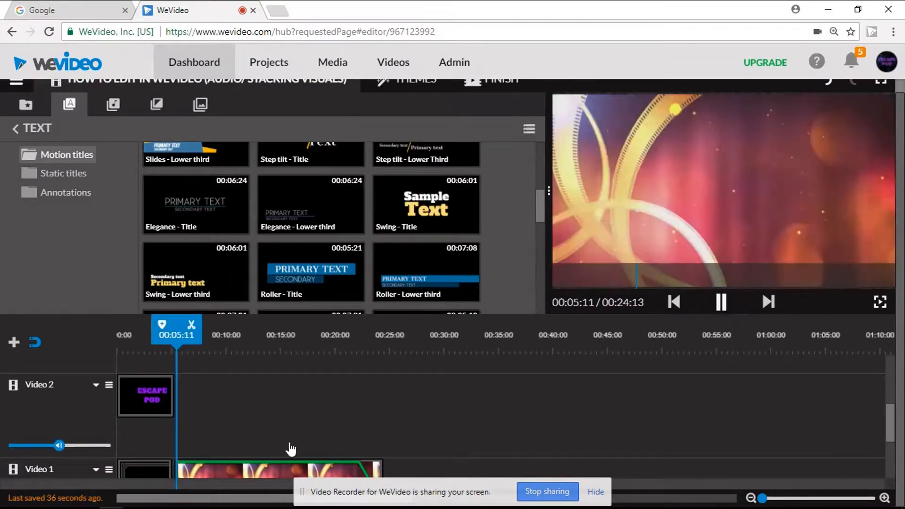
{"action": "left_click_drag", "start_coordinate": [172, 475], "coordinate": [179, 477]}
{"action": "scroll", "coordinate": [774, 429], "scroll_direction": "down", "scroll_amount": 2}
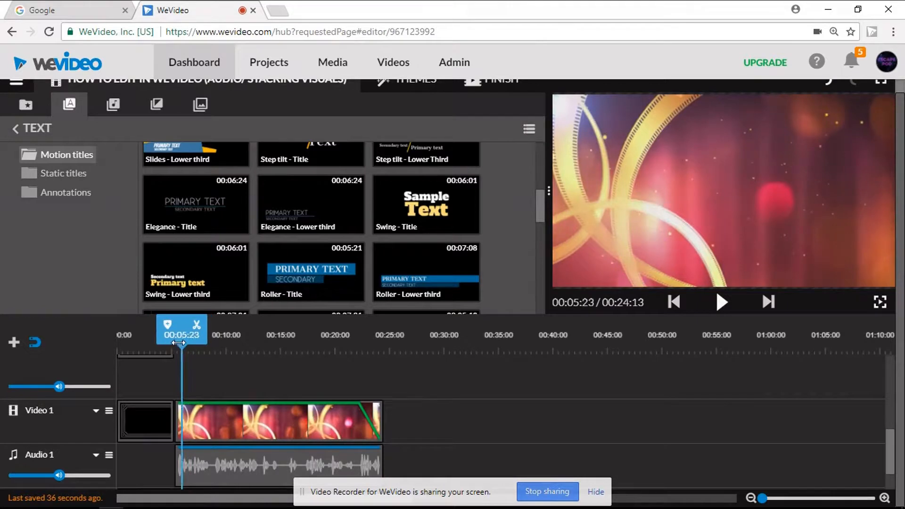
{"action": "left_click", "coordinate": [720, 302]}
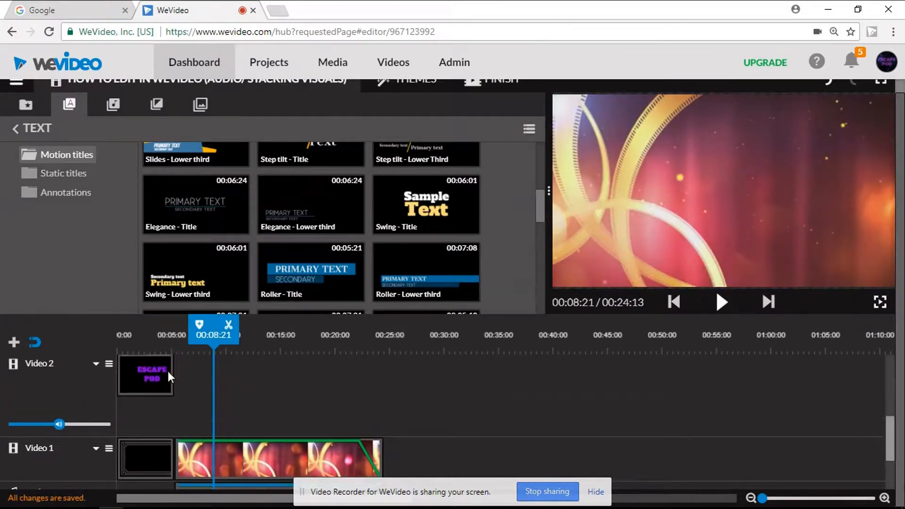
{"action": "left_click_drag", "start_coordinate": [172, 375], "coordinate": [228, 374]}
{"action": "left_click", "coordinate": [137, 340]}
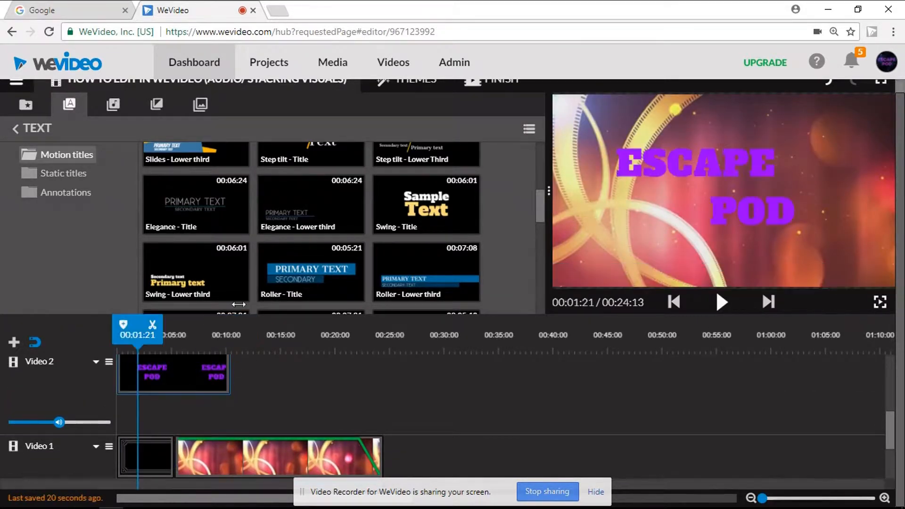
{"action": "left_click", "coordinate": [722, 306]}
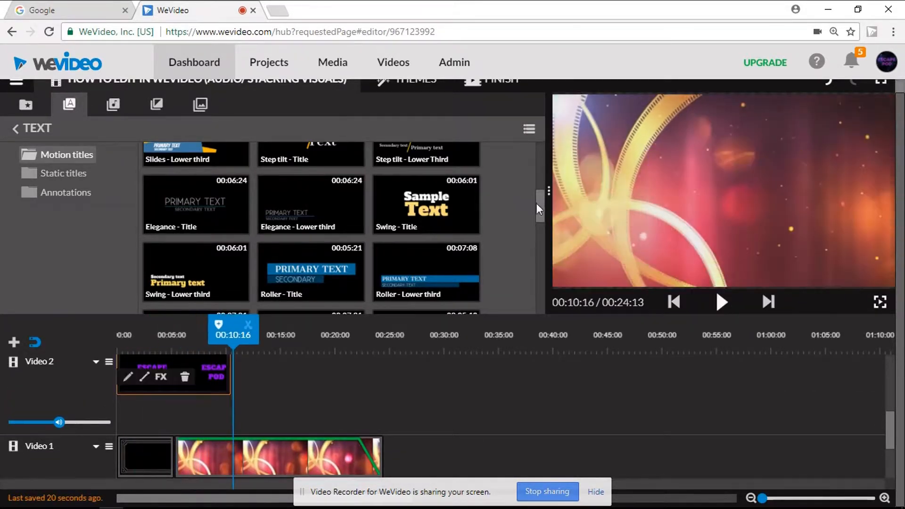
Step: Place the The-Nut-Job-2 image from My media on Video 2 after the title and reduce its scale
{"action": "left_click_drag", "start_coordinate": [539, 209], "coordinate": [539, 162]}
{"action": "left_click", "coordinate": [25, 108]}
{"action": "left_click_drag", "start_coordinate": [424, 186], "coordinate": [256, 402]}
{"action": "double_click", "coordinate": [256, 403]}
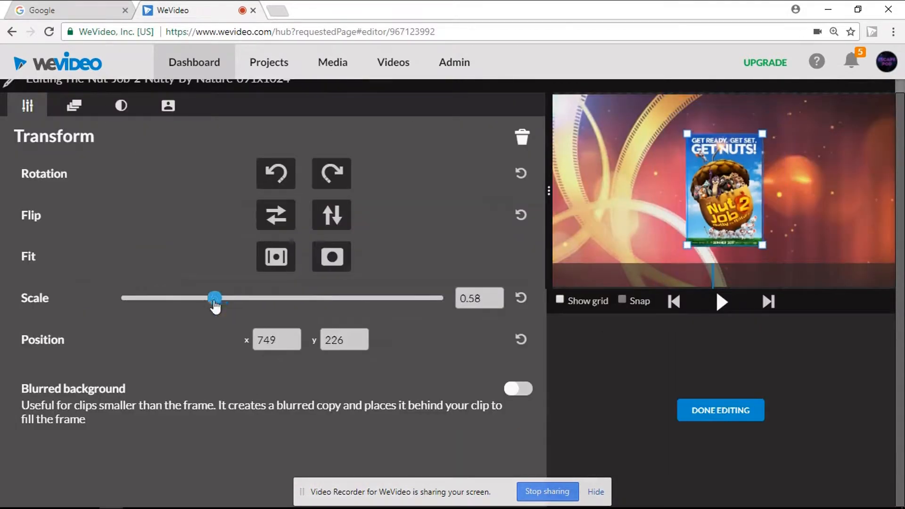
{"action": "left_click_drag", "start_coordinate": [215, 299], "coordinate": [249, 300]}
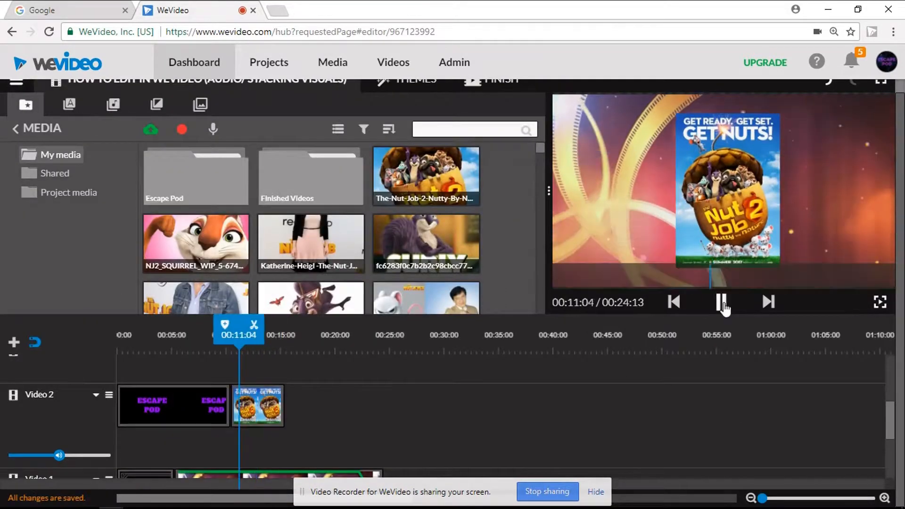
Step: Split the Nut Job 2 image clip at 00:12:02 and remove the remainder
{"action": "left_click", "coordinate": [723, 307]}
{"action": "left_click", "coordinate": [263, 326]}
{"action": "left_click_drag", "start_coordinate": [271, 408], "coordinate": [706, 203]}
Step: Add the photo of the man in the denim jacket after the Nut Job 2 clip, scaled down near the frame's upper middle
{"action": "left_click_drag", "start_coordinate": [198, 299], "coordinate": [273, 410]}
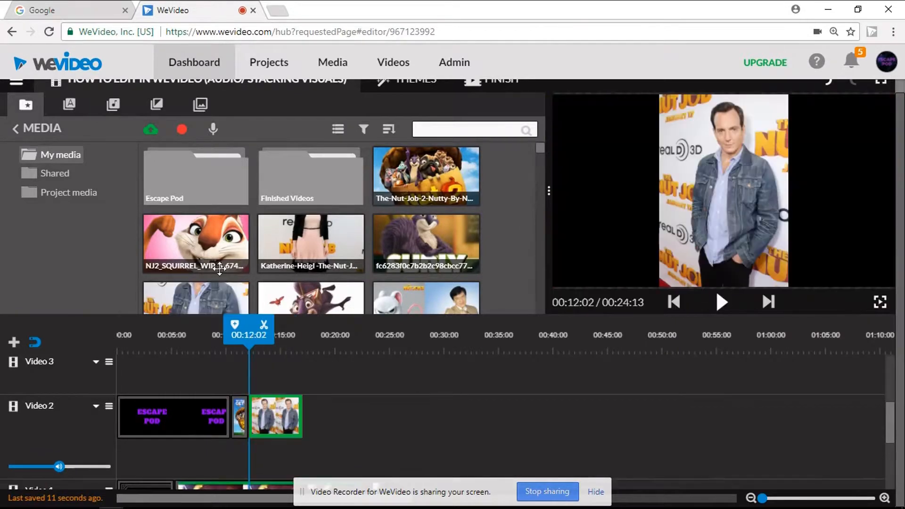
{"action": "double_click", "coordinate": [275, 417]}
{"action": "left_click_drag", "start_coordinate": [281, 304], "coordinate": [212, 306]}
{"action": "left_click_drag", "start_coordinate": [784, 121], "coordinate": [738, 74]}
{"action": "left_click", "coordinate": [720, 410]}
{"action": "left_click", "coordinate": [725, 306]}
{"action": "left_click", "coordinate": [730, 308]}
{"action": "left_click_drag", "start_coordinate": [250, 336], "coordinate": [251, 336]}
Step: Place the SURLY squirrel image on Video 3 above the man's photo and scale it to 0.5
{"action": "left_click_drag", "start_coordinate": [419, 245], "coordinate": [273, 382]}
{"action": "double_click", "coordinate": [274, 402]}
{"action": "left_click_drag", "start_coordinate": [283, 302], "coordinate": [209, 305]}
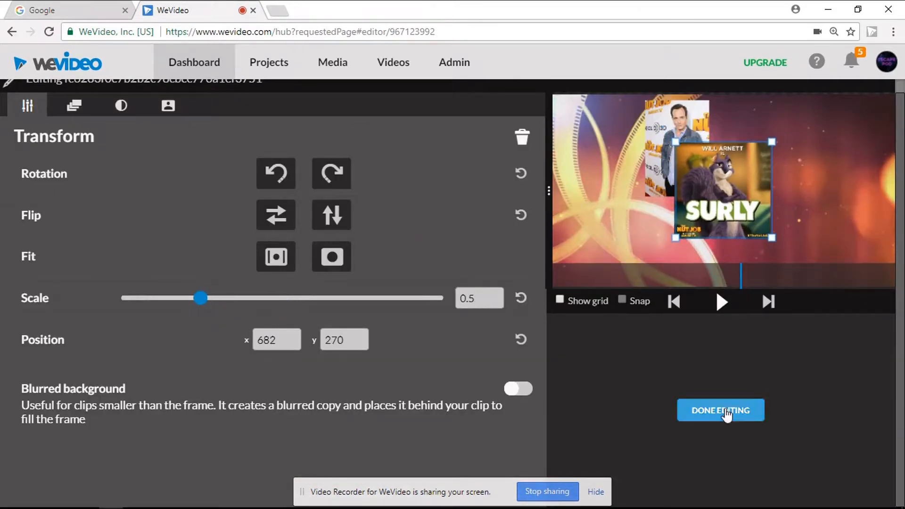
{"action": "left_click", "coordinate": [727, 412]}
Step: Scale the SURLY image to 0.3, position it at x 896, y 38 beside the man's photo, and preview the result
{"action": "double_click", "coordinate": [275, 403]}
{"action": "left_click_drag", "start_coordinate": [741, 153], "coordinate": [748, 151]}
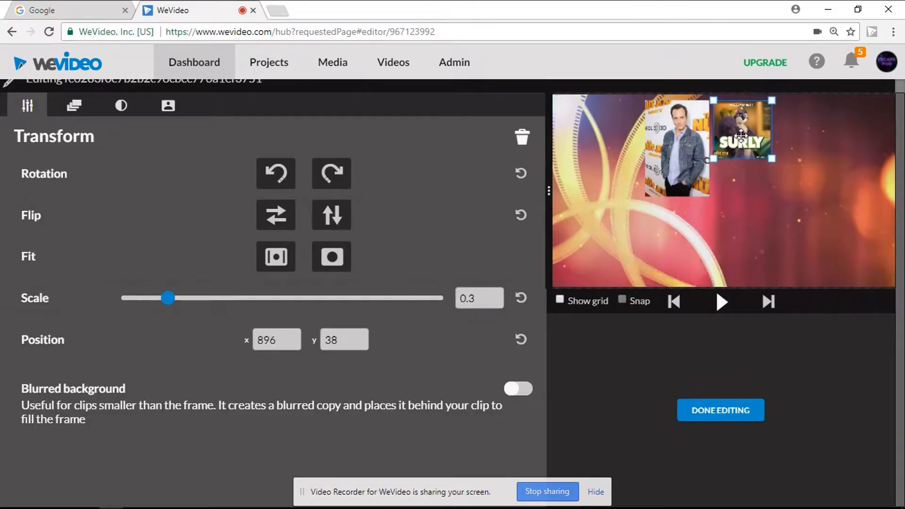
{"action": "left_click", "coordinate": [720, 410]}
{"action": "left_click_drag", "start_coordinate": [278, 335], "coordinate": [268, 335]}
{"action": "left_click", "coordinate": [722, 307]}
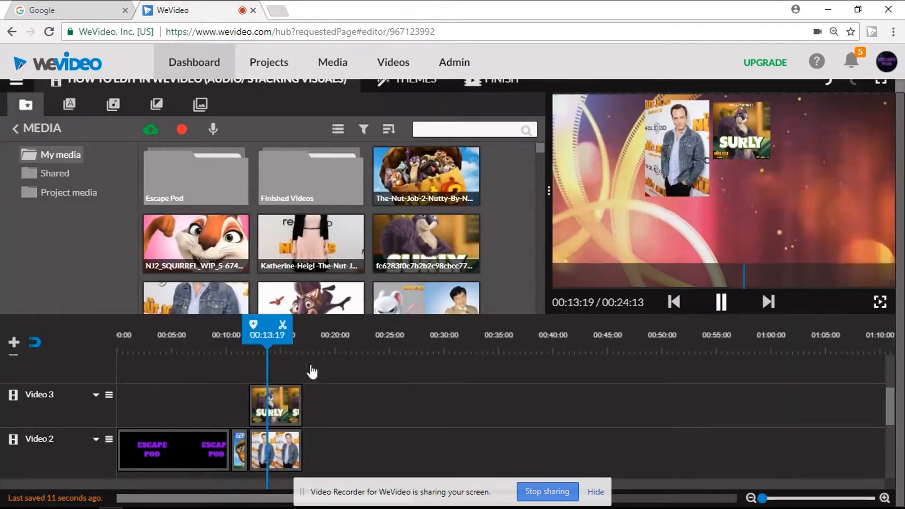
{"action": "left_click", "coordinate": [721, 301]}
Step: Place the Katherine-Heigl photo on Video 4, scale it down and move it to the frame's lower-left area
{"action": "left_click_drag", "start_coordinate": [311, 243], "coordinate": [281, 372]}
{"action": "double_click", "coordinate": [287, 443]}
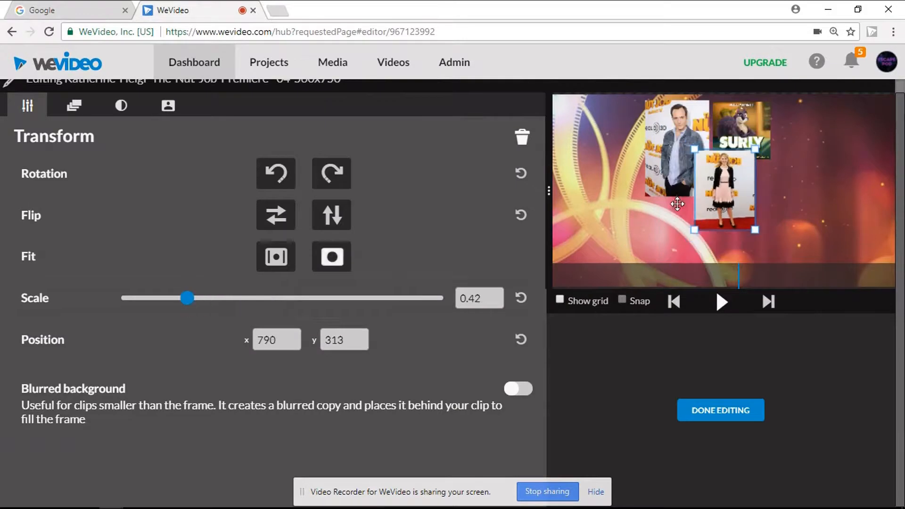
{"action": "left_click", "coordinate": [720, 410]}
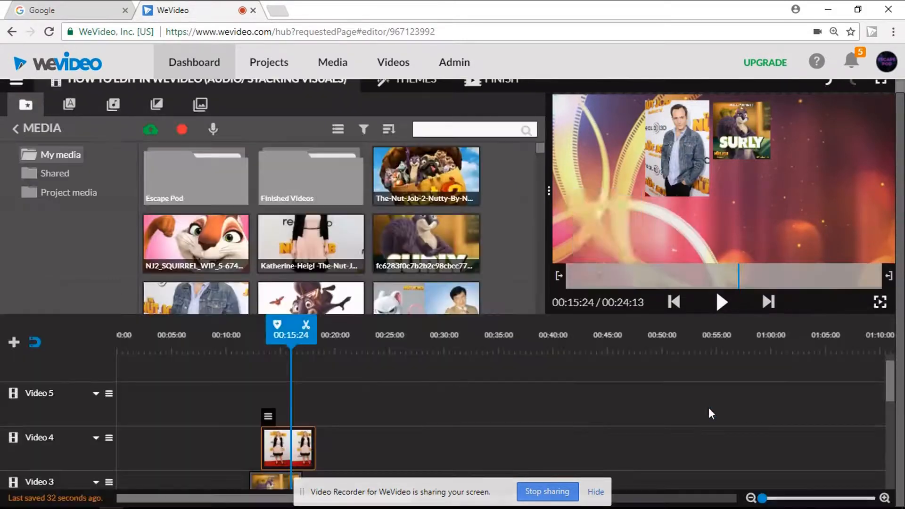
Step: Place the NJ2_SQUIRREL image on Video 5, scaled down and positioned beside the Katherine Heigl photo
{"action": "left_click_drag", "start_coordinate": [252, 250], "coordinate": [278, 375]}
{"action": "double_click", "coordinate": [278, 377]}
{"action": "left_click_drag", "start_coordinate": [228, 300], "coordinate": [206, 299]}
{"action": "left_click_drag", "start_coordinate": [714, 222], "coordinate": [704, 250]}
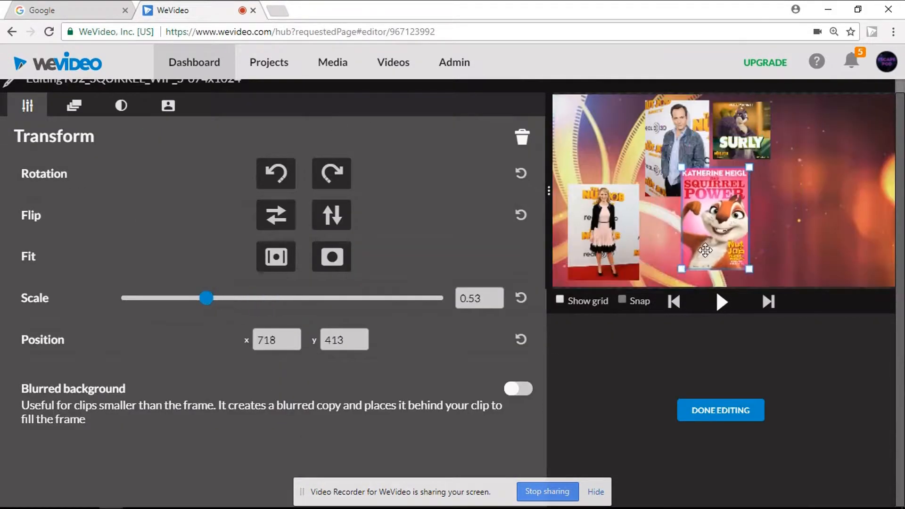
{"action": "left_click", "coordinate": [711, 410]}
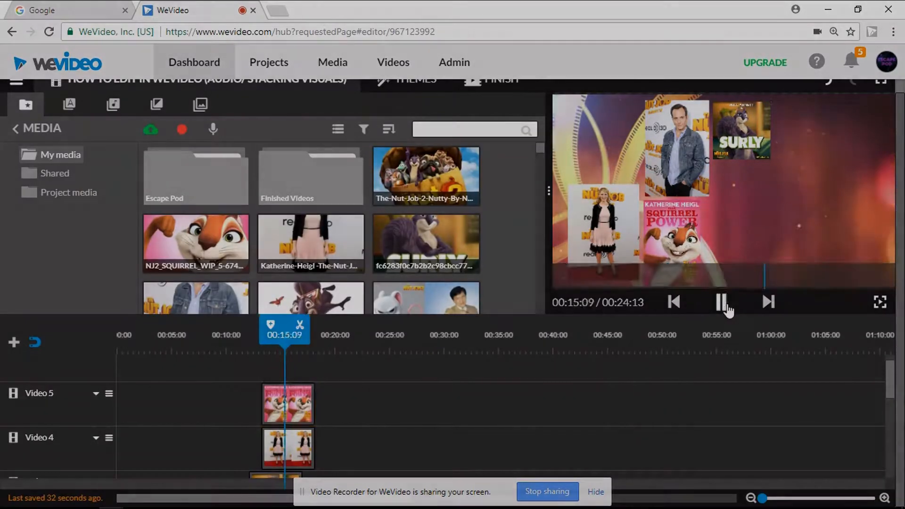
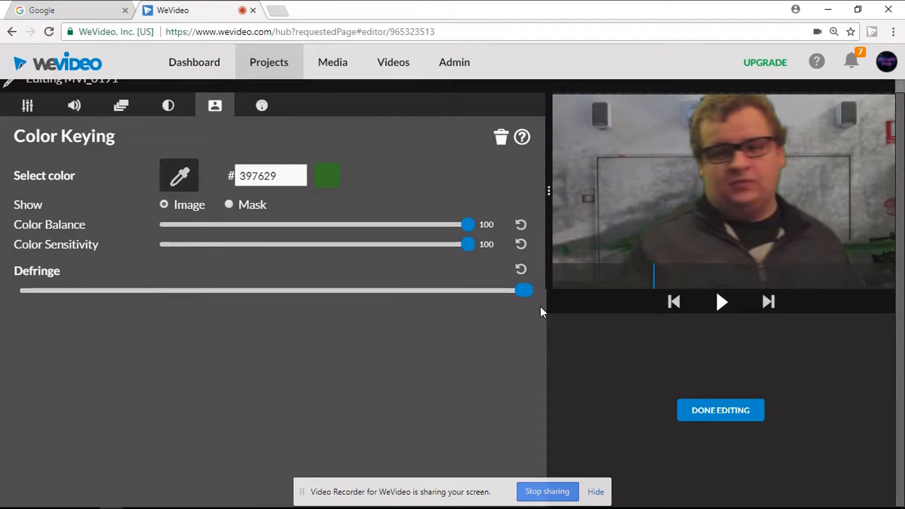
Step: Finish editing MVI_0191 and key out the green background of both MVI_0195 clips on Video 2, adjusting the first clip's Defringe
{"action": "left_click", "coordinate": [697, 412]}
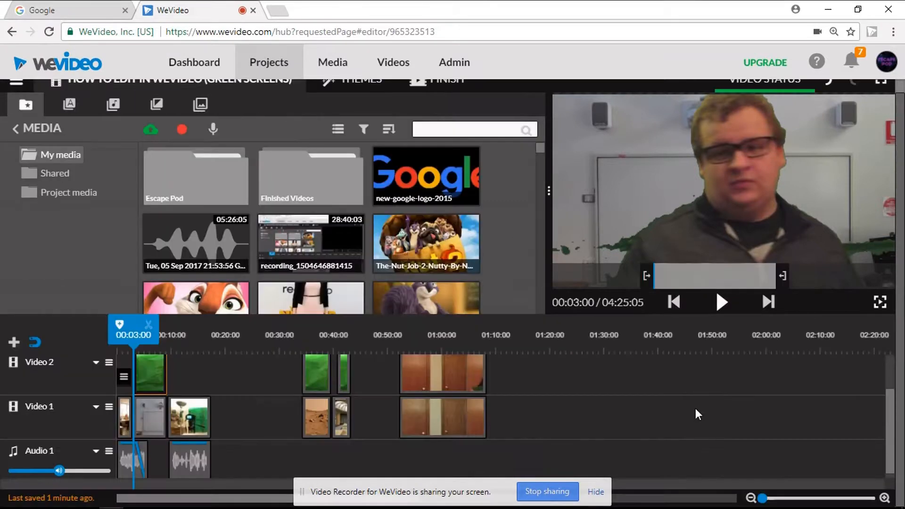
{"action": "double_click", "coordinate": [312, 370]}
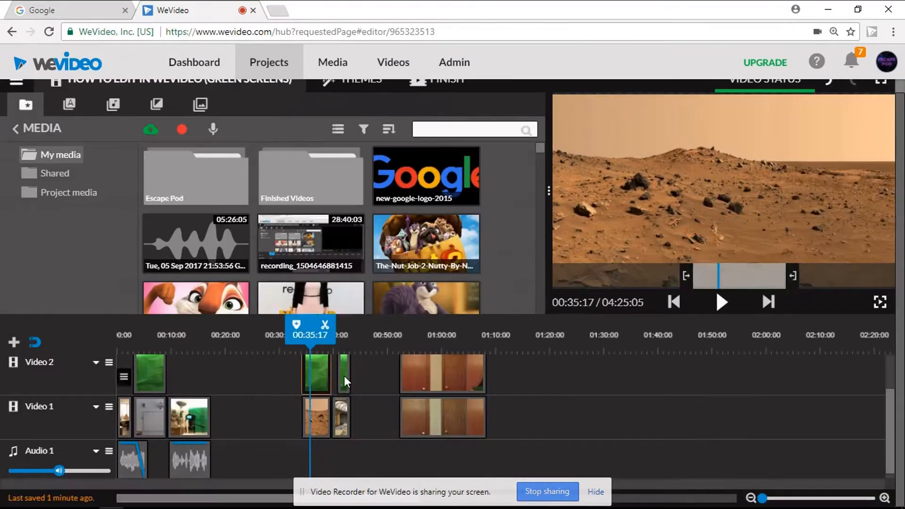
{"action": "double_click", "coordinate": [344, 375]}
{"action": "left_click", "coordinate": [180, 176]}
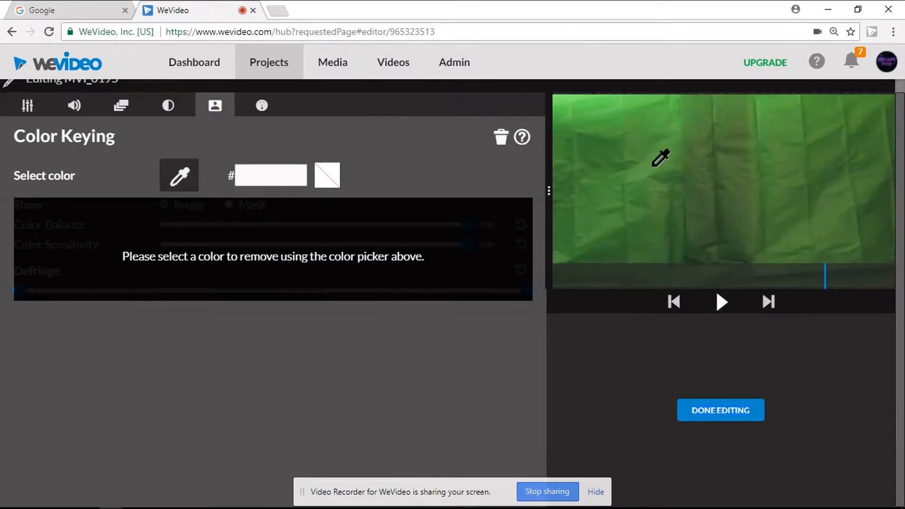
{"action": "left_click", "coordinate": [653, 165]}
{"action": "left_click", "coordinate": [708, 412]}
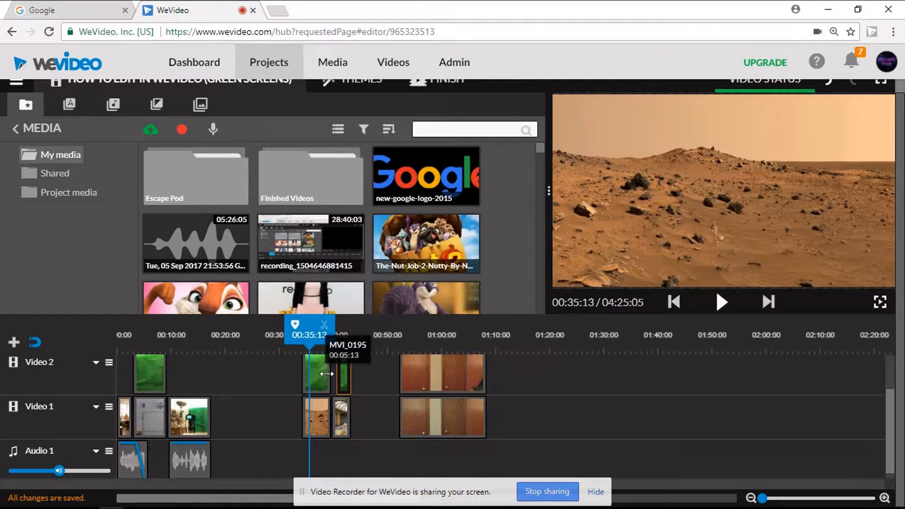
Step: Add a transition at the end of the first MVI_0195 clip on Video 2 and choose Cross dissolve as its type
{"action": "right_click", "coordinate": [329, 370]}
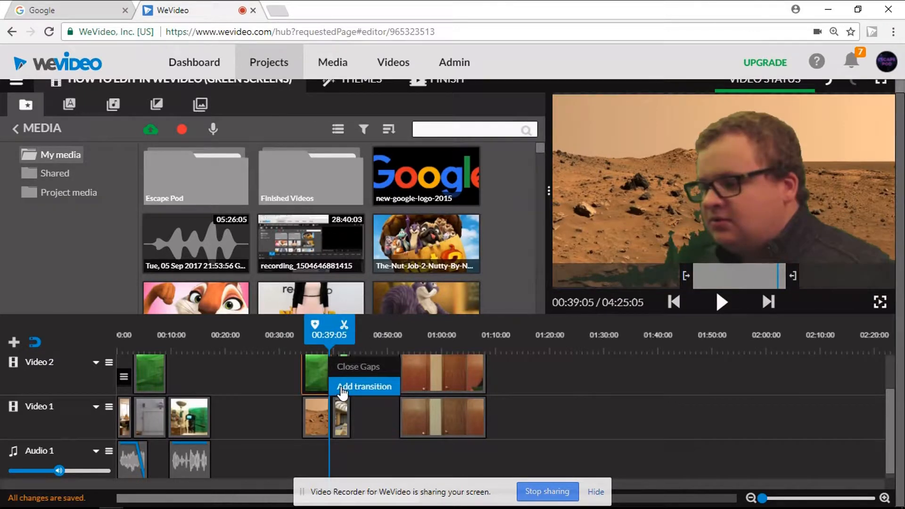
{"action": "left_click", "coordinate": [343, 387]}
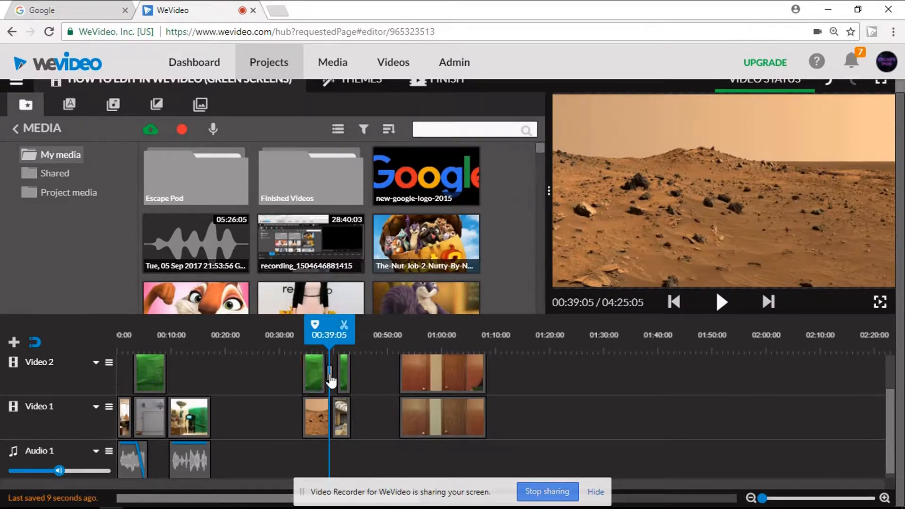
{"action": "left_click", "coordinate": [331, 380]}
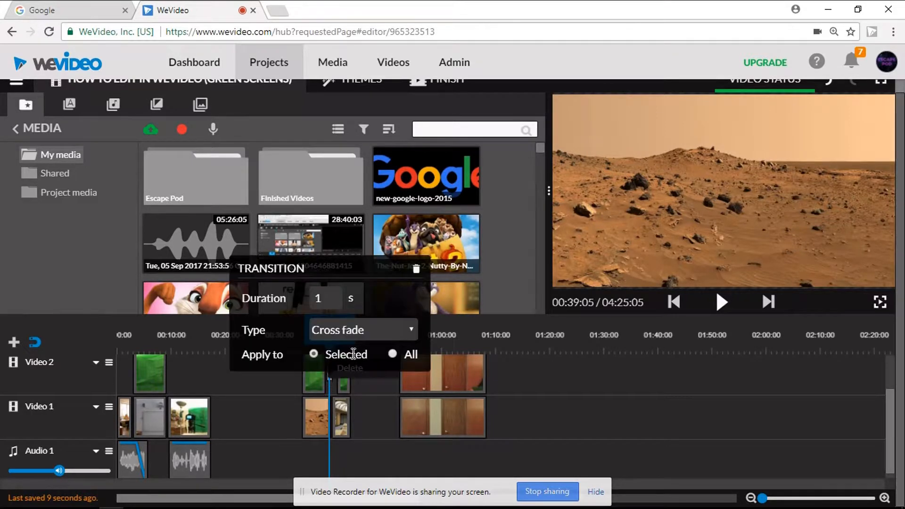
{"action": "left_click", "coordinate": [412, 332]}
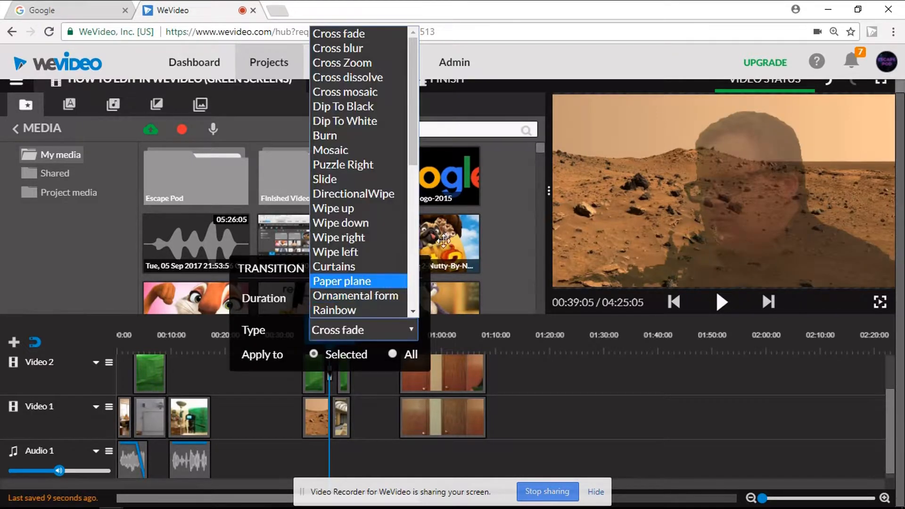
{"action": "left_click", "coordinate": [423, 156]}
{"action": "left_click", "coordinate": [388, 225]}
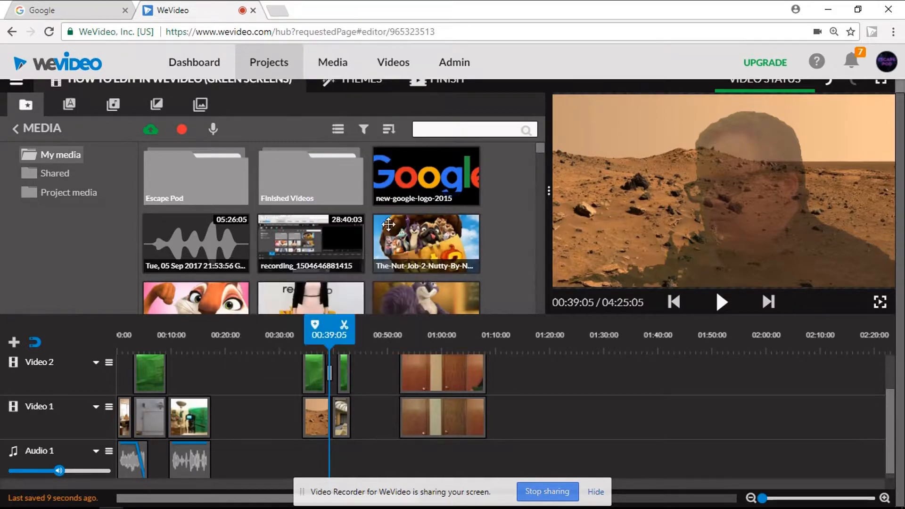
{"action": "left_click", "coordinate": [328, 377]}
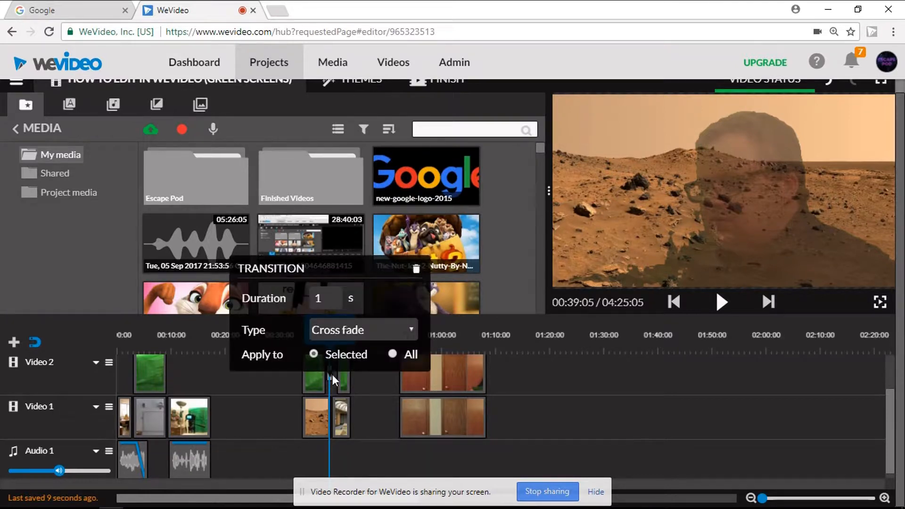
{"action": "left_click", "coordinate": [409, 332]}
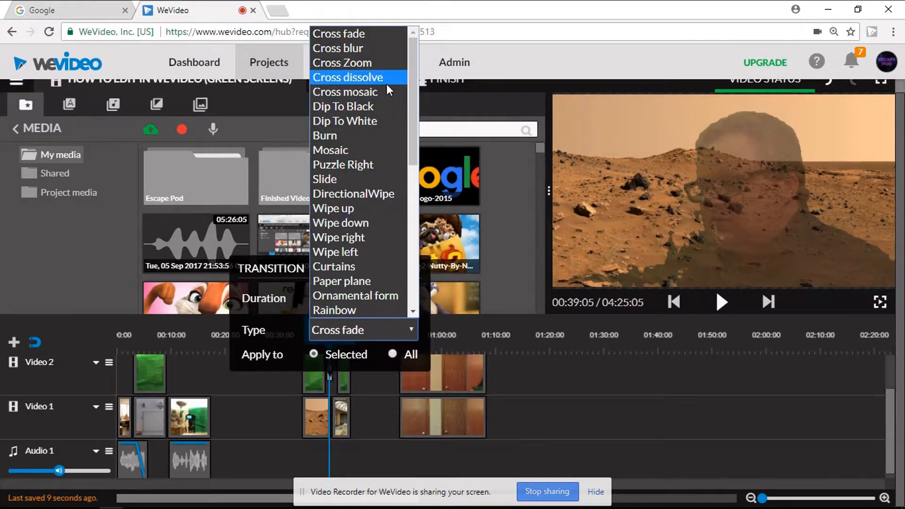
{"action": "left_click", "coordinate": [373, 78]}
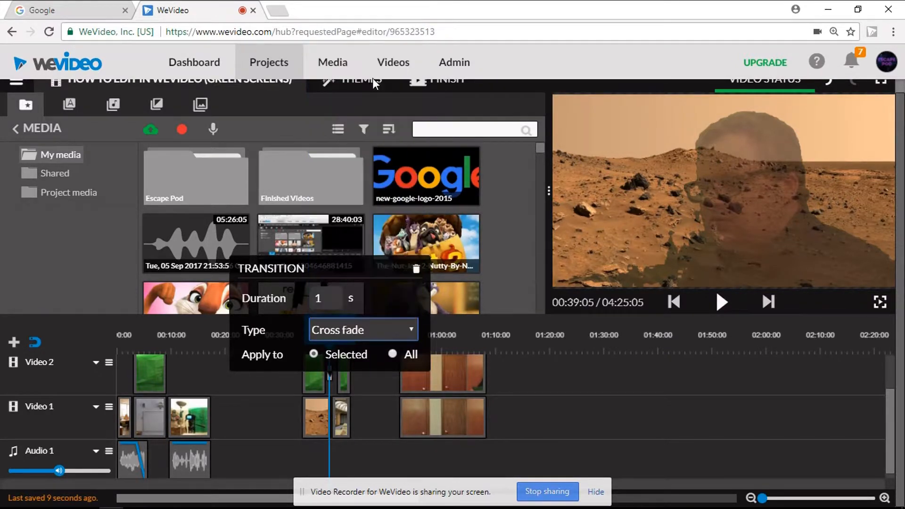
Step: Add a Cross dissolve transition to the second MVI_0195 clip on Video 2 and preview the sequence full screen
{"action": "right_click", "coordinate": [343, 379]}
{"action": "left_click", "coordinate": [352, 390]}
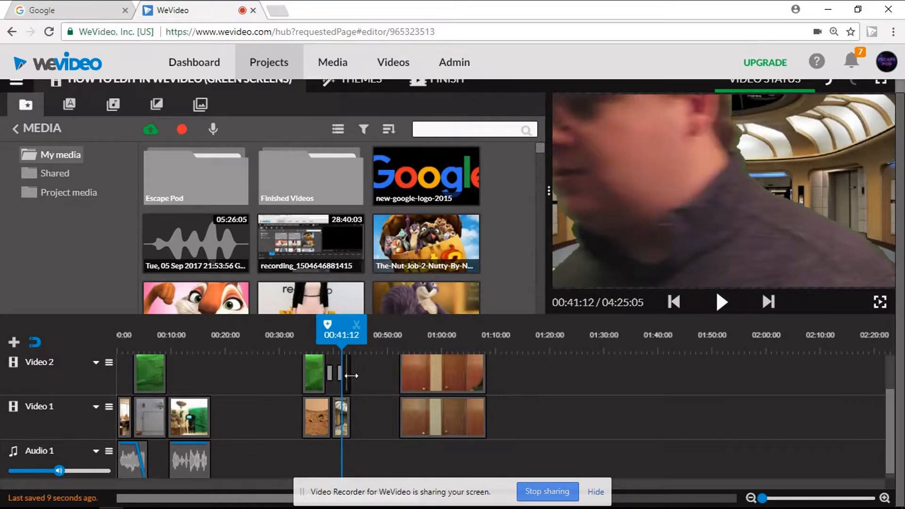
{"action": "double_click", "coordinate": [351, 375]}
{"action": "left_click", "coordinate": [422, 332]}
{"action": "left_click", "coordinate": [388, 78]}
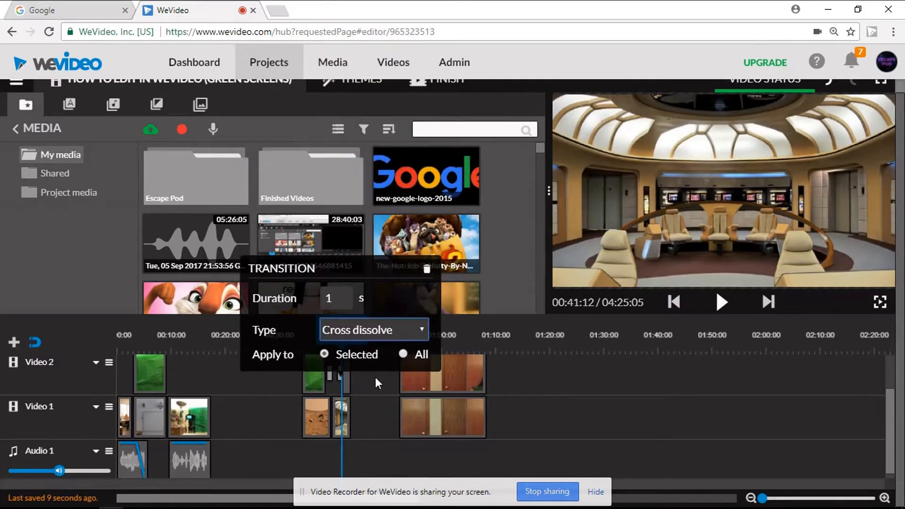
{"action": "left_click", "coordinate": [377, 384]}
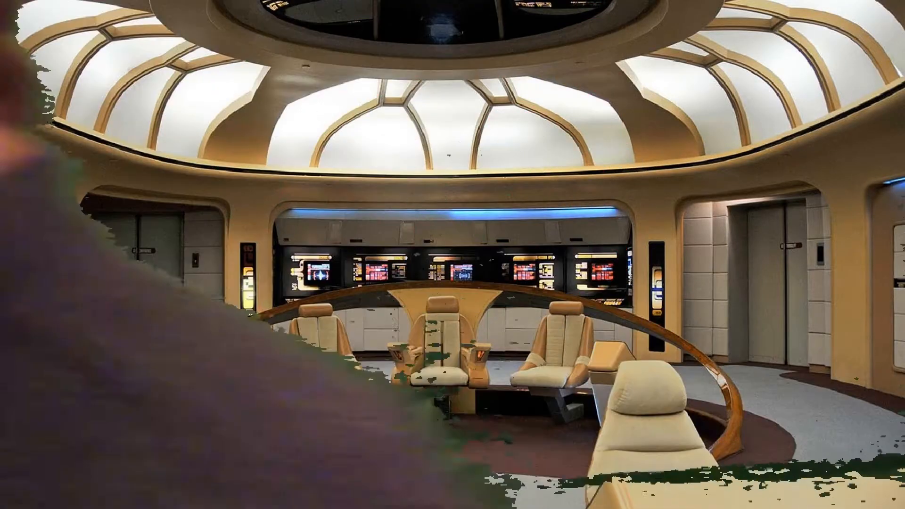
{"action": "key", "text": "Escape"}
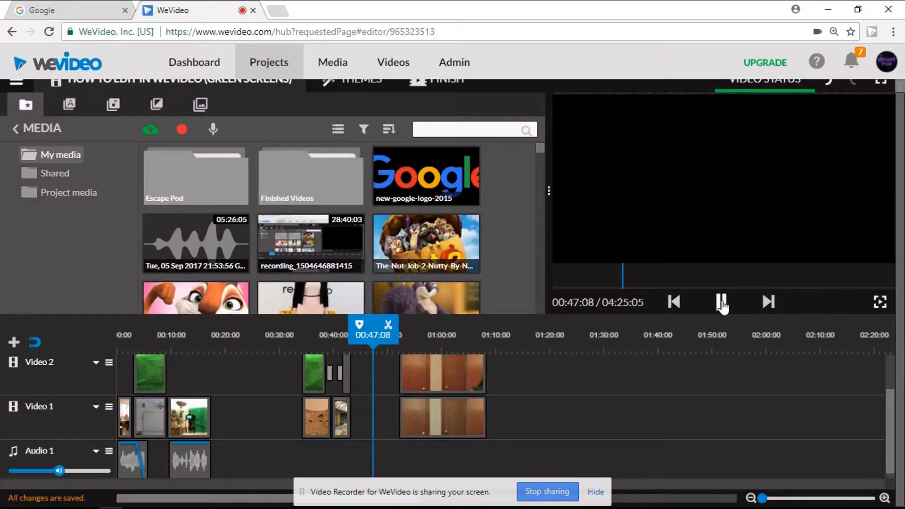
{"action": "left_click", "coordinate": [721, 303]}
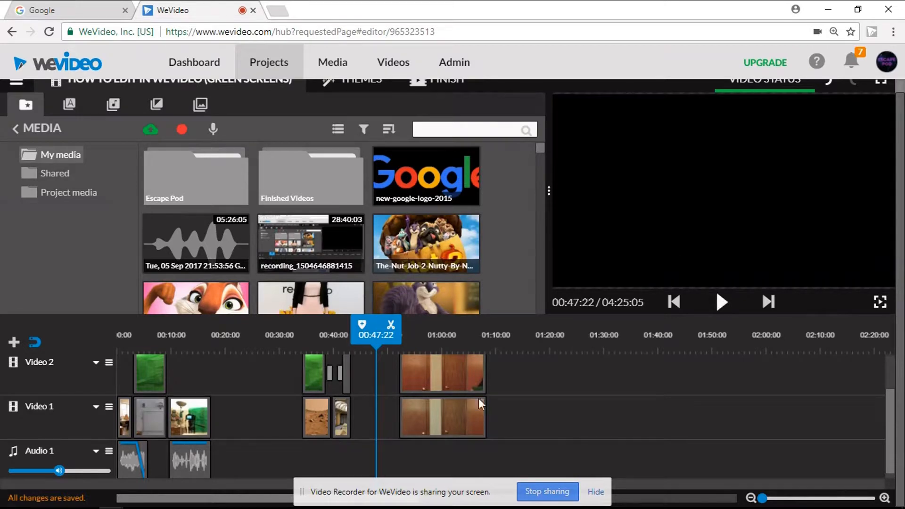
Step: Key out the green sheet color 425e38 from the MVI_0197 clip on Video 2, adjust its Defringe and play the result
{"action": "left_click", "coordinate": [435, 373]}
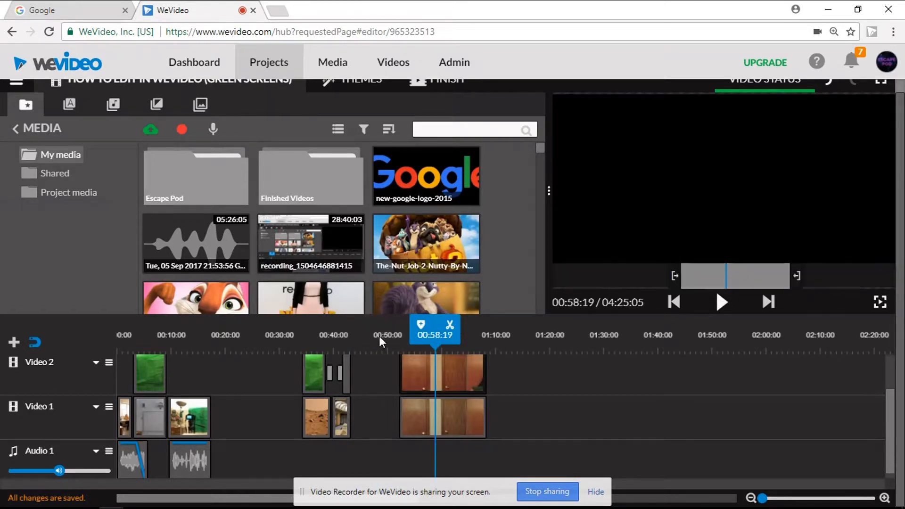
{"action": "left_click", "coordinate": [437, 372]}
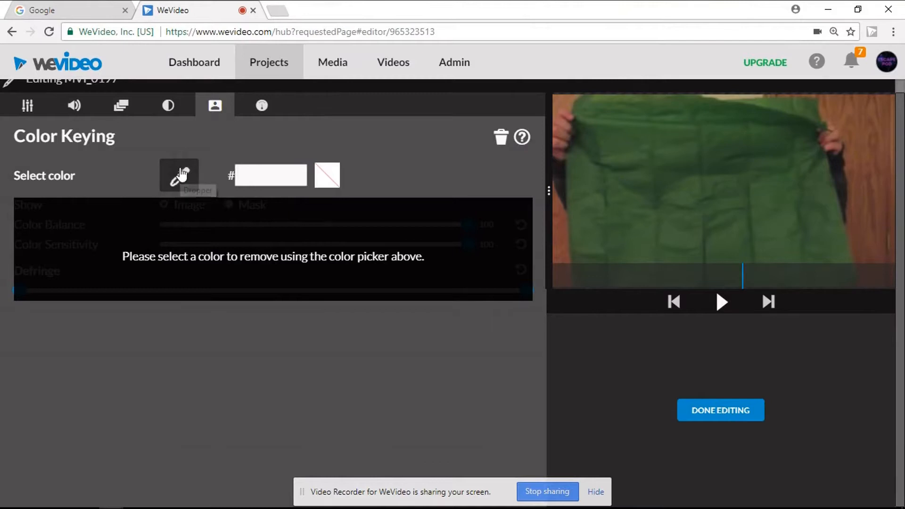
{"action": "left_click", "coordinate": [701, 192]}
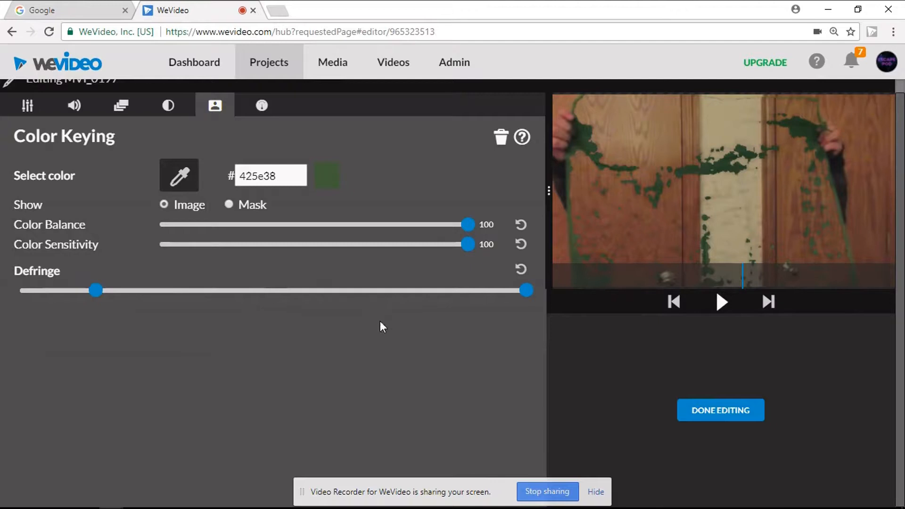
{"action": "left_click", "coordinate": [720, 409]}
{"action": "left_click", "coordinate": [721, 300]}
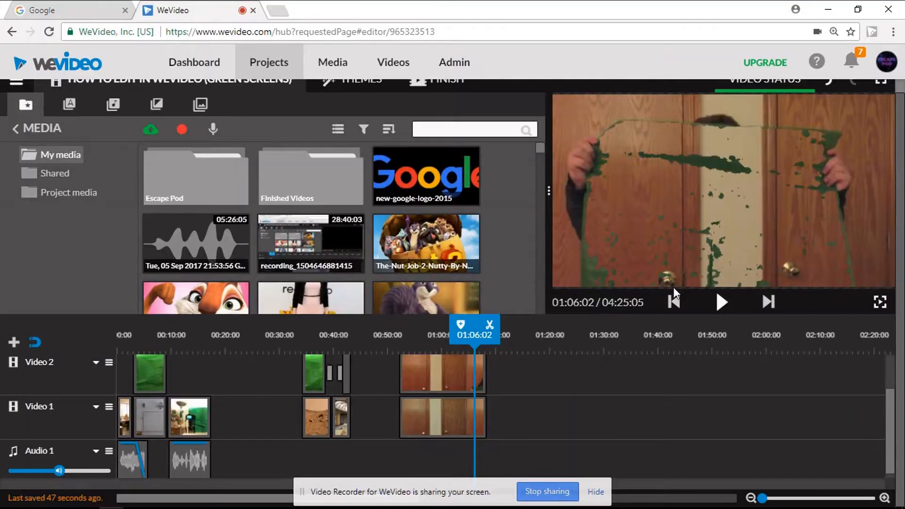
Step: Stack wevideo_logo on Video 2 over mars-surface on Video 1 at about 01:21:10 and key out the logo's white background
{"action": "left_click_drag", "start_coordinate": [894, 408], "coordinate": [883, 424]}
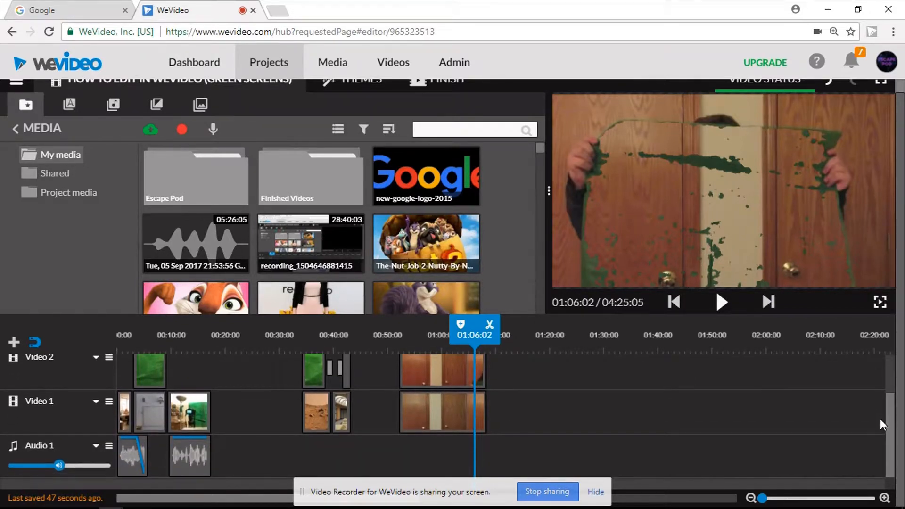
{"action": "scroll", "coordinate": [525, 166], "scroll_direction": "down", "scroll_amount": 15}
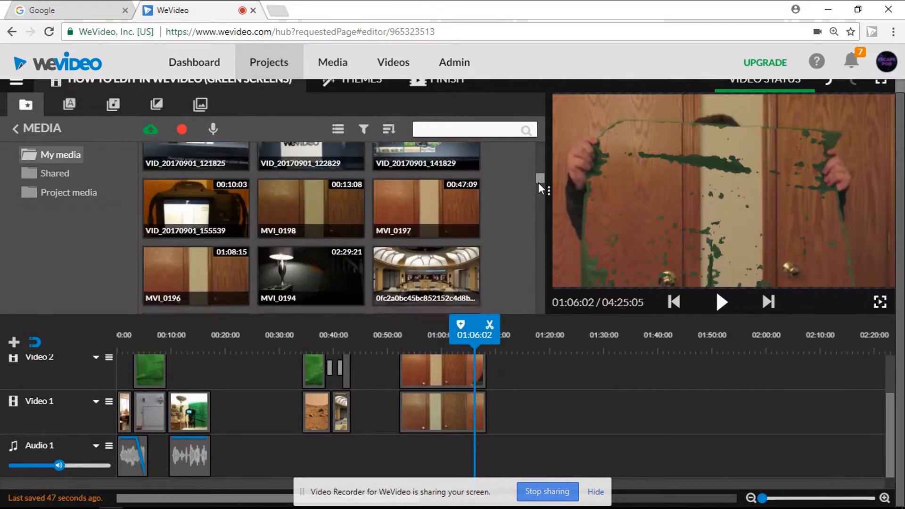
{"action": "left_click_drag", "start_coordinate": [421, 262], "coordinate": [576, 377]}
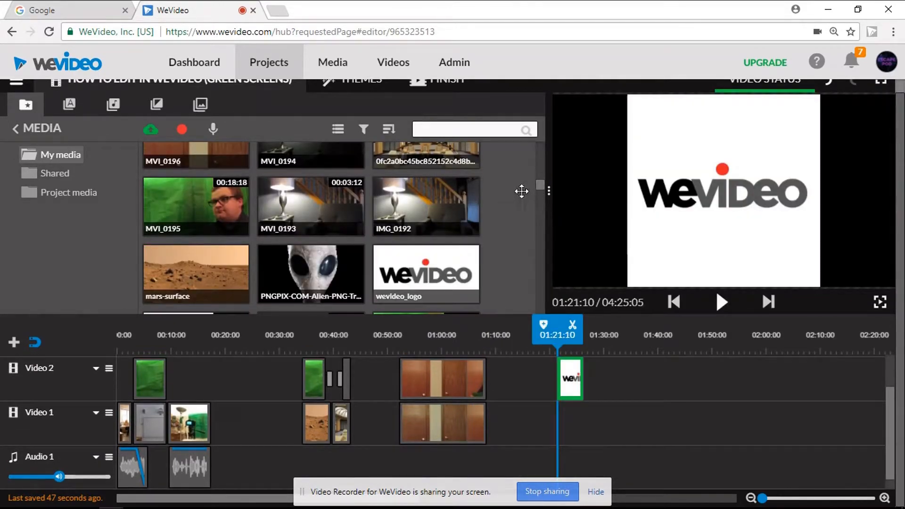
{"action": "left_click_drag", "start_coordinate": [242, 273], "coordinate": [586, 433]}
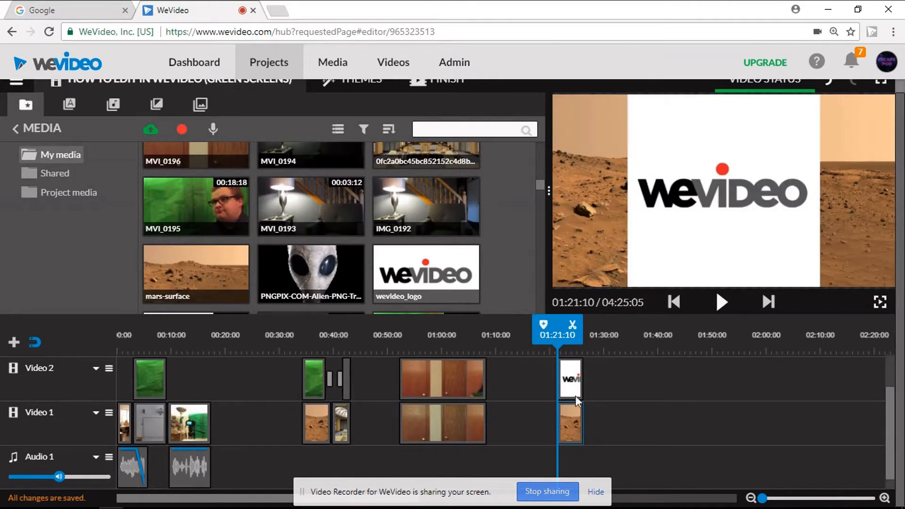
{"action": "double_click", "coordinate": [569, 382]}
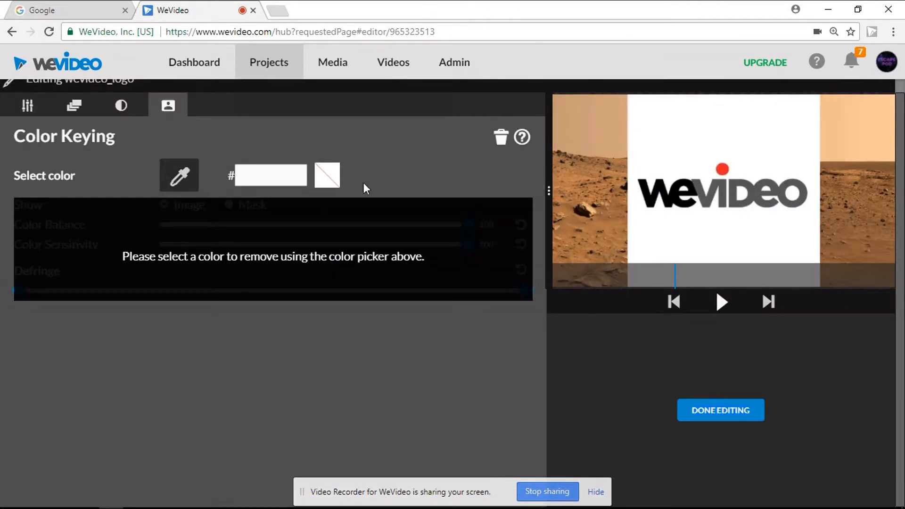
{"action": "left_click", "coordinate": [681, 140]}
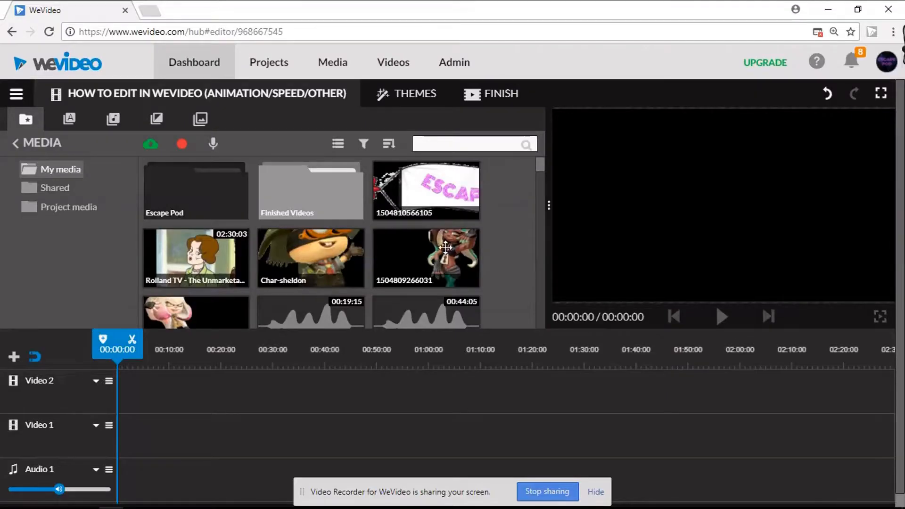
Step: Place the new-google-logo-2015 image at the start of Video 2 in the animation/speed project and select it
{"action": "left_click_drag", "start_coordinate": [540, 167], "coordinate": [538, 192]}
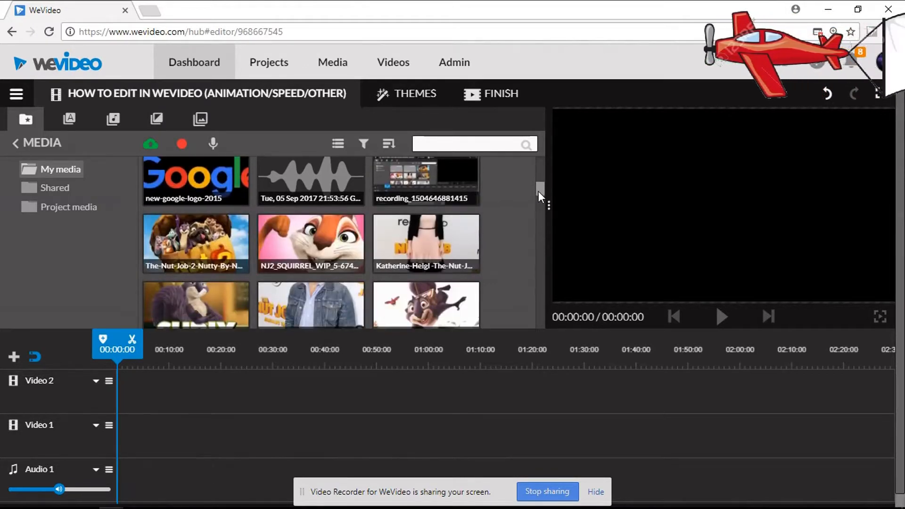
{"action": "left_click_drag", "start_coordinate": [200, 187], "coordinate": [129, 396]}
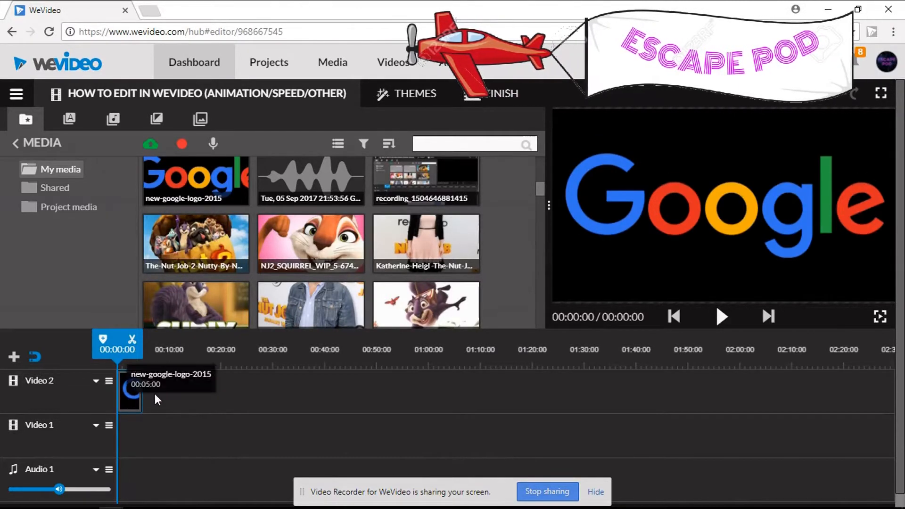
{"action": "left_click", "coordinate": [136, 403]}
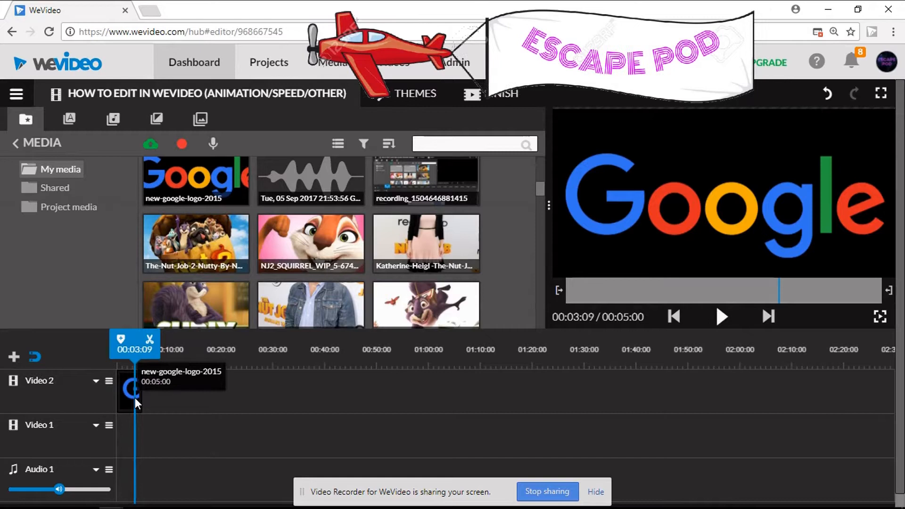
Step: Animate the Google logo from off-frame left to an end position of x 1944, y 103, and preview the motion
{"action": "double_click", "coordinate": [136, 403]}
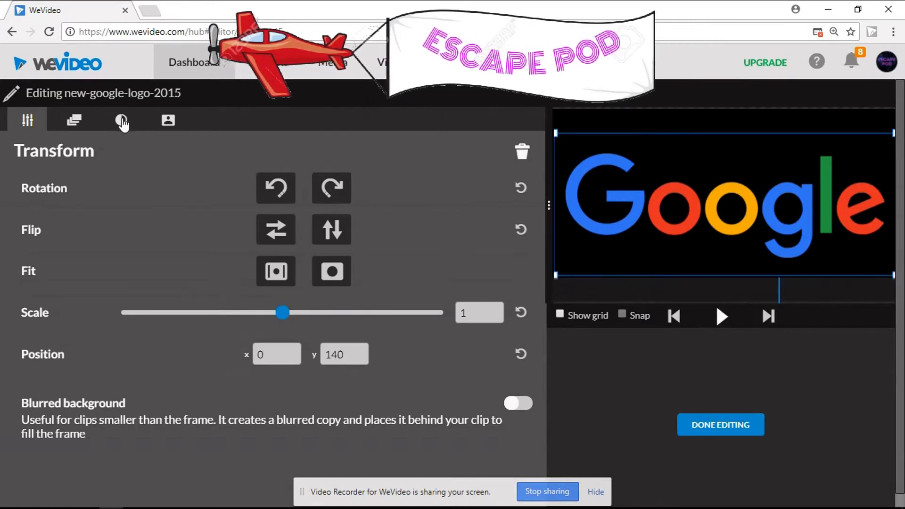
{"action": "left_click", "coordinate": [84, 124]}
{"action": "left_click_drag", "start_coordinate": [609, 213], "coordinate": [414, 225]}
{"action": "left_click", "coordinate": [640, 206]}
{"action": "left_click_drag", "start_coordinate": [660, 211], "coordinate": [501, 214]}
{"action": "left_click", "coordinate": [423, 206]}
{"action": "left_click_drag", "start_coordinate": [601, 201], "coordinate": [903, 188]}
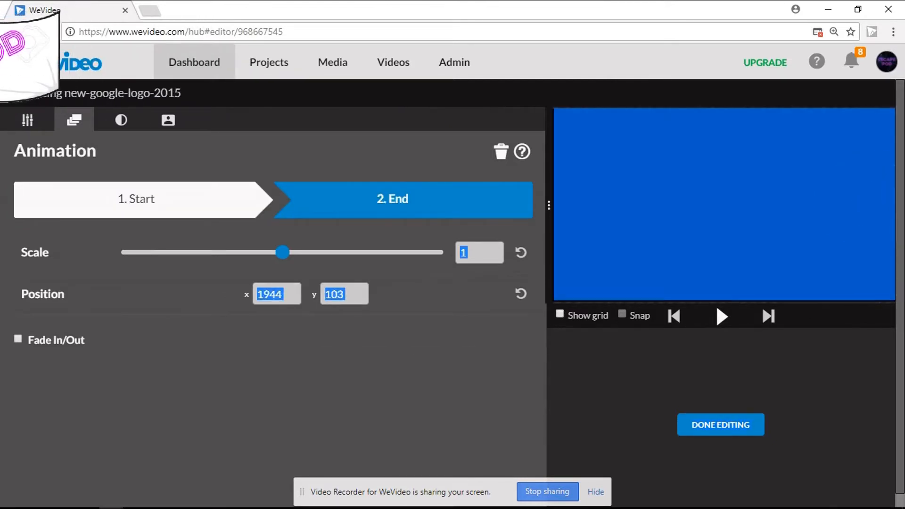
{"action": "left_click", "coordinate": [720, 424]}
{"action": "left_click", "coordinate": [720, 316]}
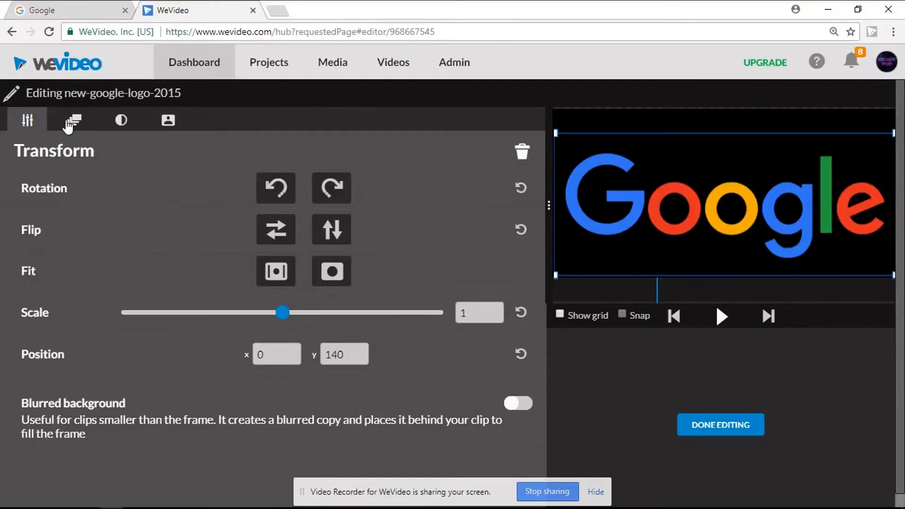
Step: Scale the Google logo's animation start to 0.5 and move it off the frame's upper-left corner to x -829, y -411
{"action": "left_click", "coordinate": [70, 121]}
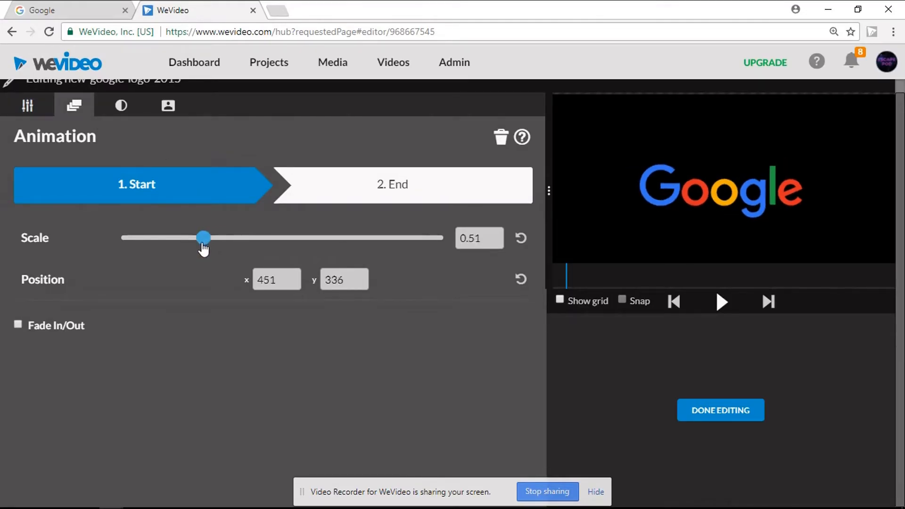
{"action": "left_click_drag", "start_coordinate": [660, 191], "coordinate": [545, 99]}
{"action": "left_click_drag", "start_coordinate": [599, 125], "coordinate": [555, 103]}
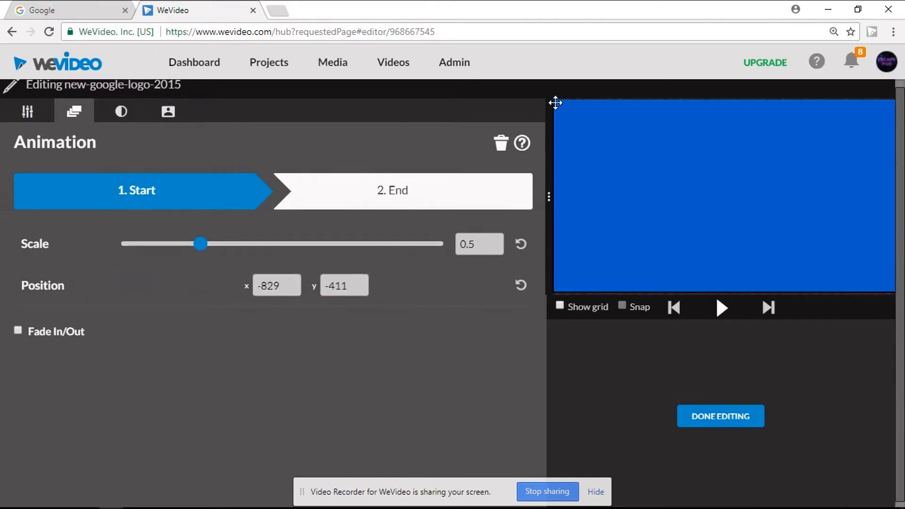
Step: Scale the Google logo's animation end state to 0.5 and finish editing the clip
{"action": "left_click", "coordinate": [475, 186]}
{"action": "left_click_drag", "start_coordinate": [223, 246], "coordinate": [203, 247]}
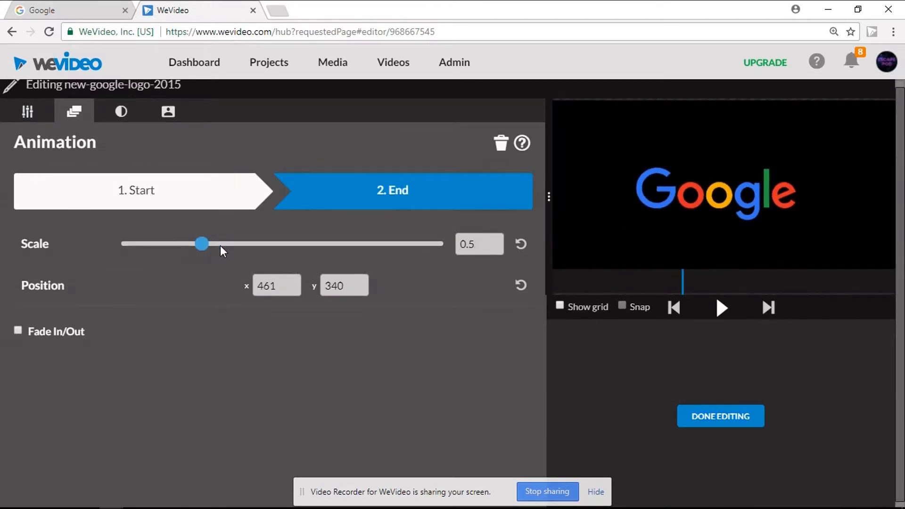
{"action": "left_click", "coordinate": [705, 417]}
Step: Scale the second Google logo clip's animation to about 0.5 at start and end, and move its end toward the frame's upper-right corner, x 1627, y -178
{"action": "double_click", "coordinate": [311, 379]}
{"action": "left_click_drag", "start_coordinate": [284, 244], "coordinate": [205, 245]}
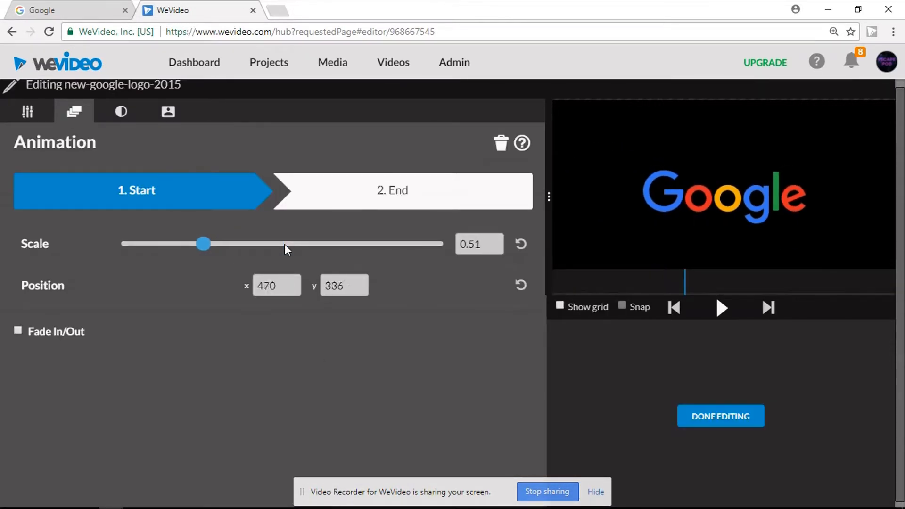
{"action": "left_click", "coordinate": [420, 201]}
{"action": "left_click_drag", "start_coordinate": [282, 244], "coordinate": [202, 244]}
{"action": "left_click_drag", "start_coordinate": [723, 196], "coordinate": [879, 118]}
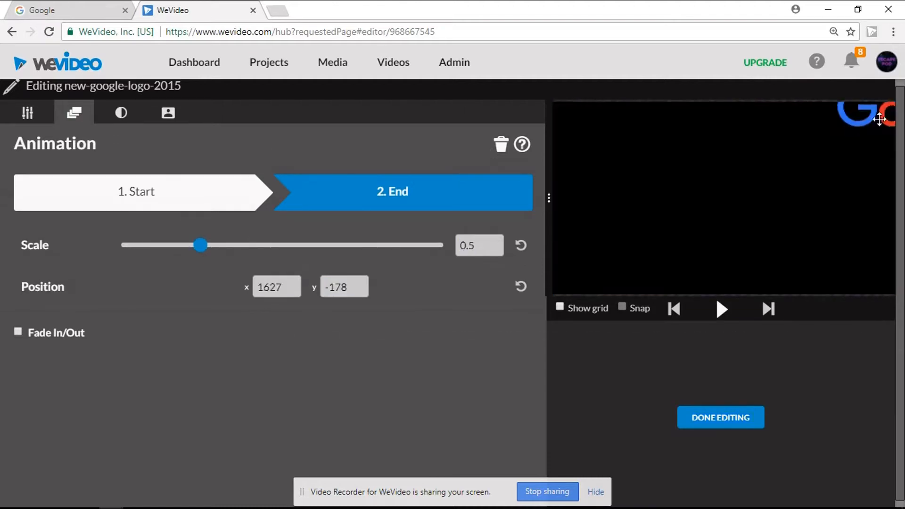
{"action": "left_click", "coordinate": [720, 417]}
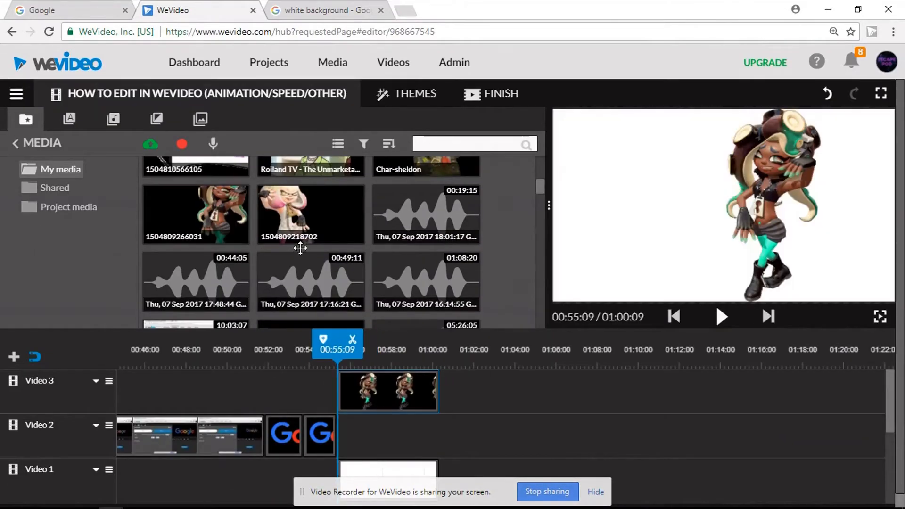
{"action": "left_click_drag", "start_coordinate": [300, 231], "coordinate": [340, 434]}
{"action": "left_click_drag", "start_coordinate": [339, 372], "coordinate": [387, 375]}
{"action": "left_click", "coordinate": [388, 387]}
{"action": "left_click", "coordinate": [400, 340]}
{"action": "left_click", "coordinate": [388, 426]}
{"action": "left_click", "coordinate": [401, 341]}
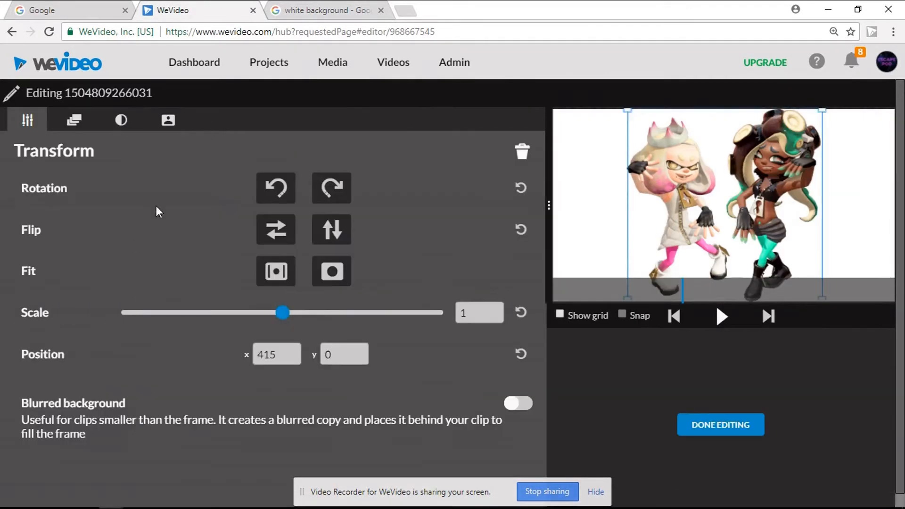
Step: Animate a character image over the white background, shifting its start position rightward and its end position slightly up and to the right
{"action": "left_click", "coordinate": [74, 119]}
{"action": "left_click_drag", "start_coordinate": [786, 187], "coordinate": [853, 187]}
{"action": "left_click", "coordinate": [392, 200]}
{"action": "left_click_drag", "start_coordinate": [796, 203], "coordinate": [815, 178]}
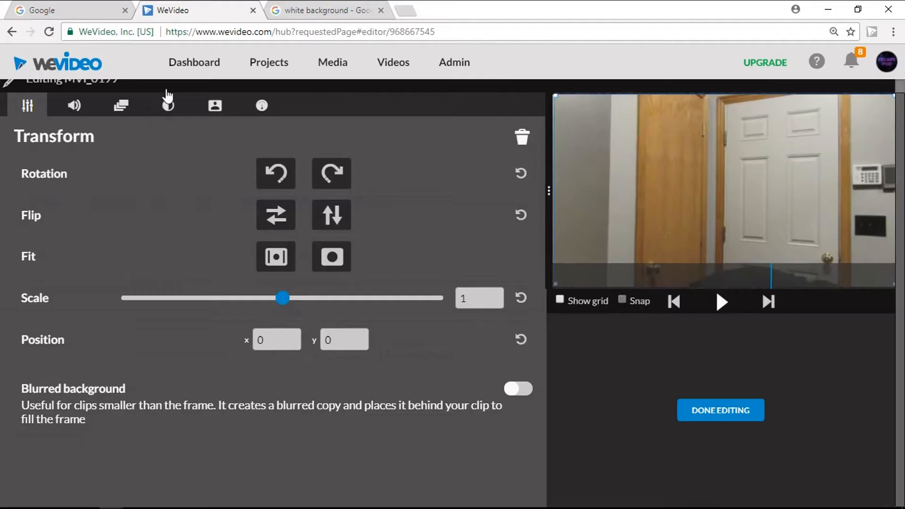
Step: Set MVI_0199's color to brightness -61, contrast 51, saturation 98, hue -100, temperature 59 and tint -83
{"action": "left_click", "coordinate": [167, 105]}
{"action": "left_click", "coordinate": [285, 185]}
{"action": "left_click_drag", "start_coordinate": [297, 191], "coordinate": [108, 203]}
{"action": "left_click", "coordinate": [295, 237]}
{"action": "left_click", "coordinate": [353, 237]}
{"action": "left_click_drag", "start_coordinate": [238, 290], "coordinate": [460, 290]}
{"action": "left_click_drag", "start_coordinate": [241, 343], "coordinate": [118, 344]}
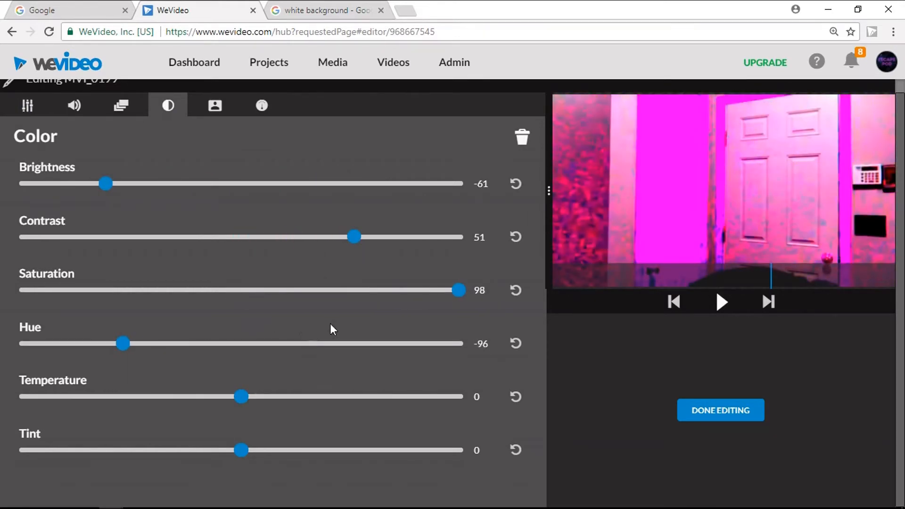
{"action": "left_click_drag", "start_coordinate": [241, 396], "coordinate": [372, 396]}
{"action": "left_click_drag", "start_coordinate": [240, 450], "coordinate": [55, 452]}
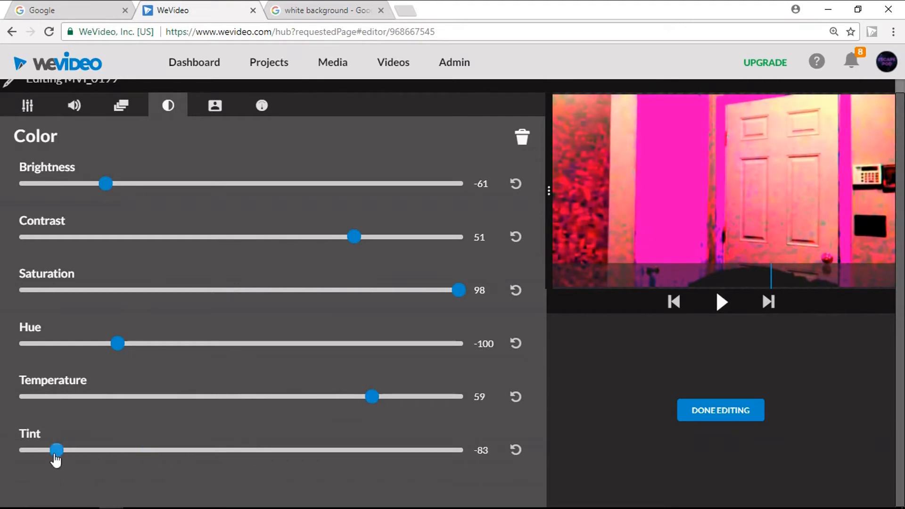
Step: Remove all color adjustments from MVI_0199 and finish editing the clip
{"action": "left_click", "coordinate": [522, 137]}
{"action": "left_click", "coordinate": [698, 410]}
Step: Slow the MVI_0199 clip on Video 4 to a speed value of -10x over its full range
{"action": "double_click", "coordinate": [345, 383]}
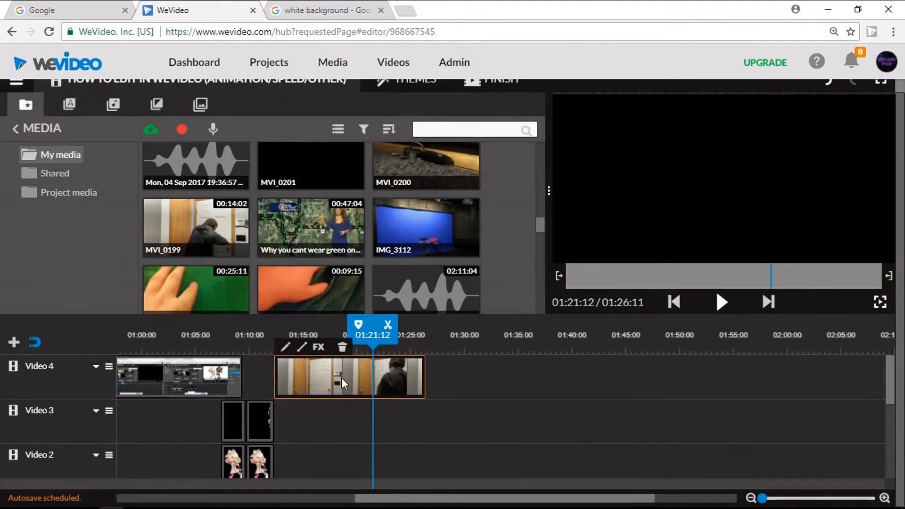
{"action": "left_click", "coordinate": [262, 105]}
{"action": "key", "text": "Right"}
{"action": "key", "text": "Right"}
{"action": "key", "text": "Right"}
{"action": "key", "text": "Right"}
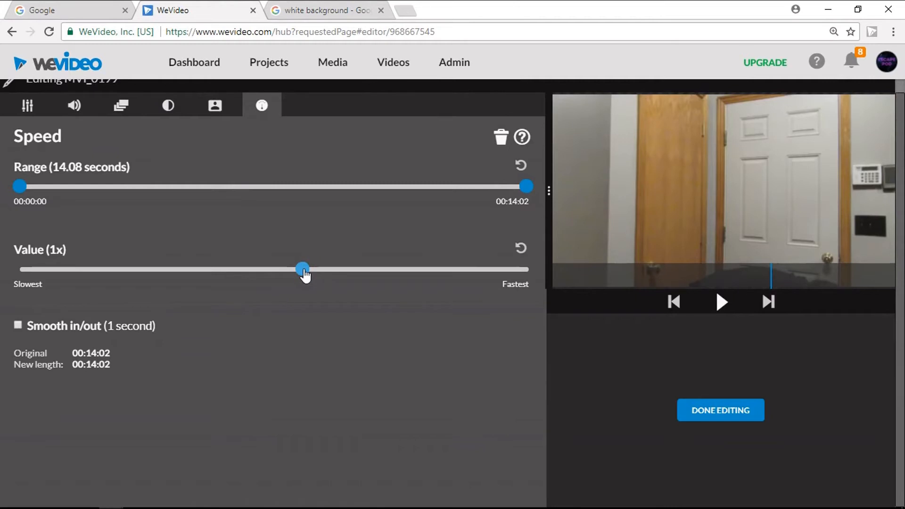
{"action": "left_click", "coordinate": [160, 271]}
{"action": "key", "text": "Left"}
{"action": "key", "text": "Left"}
{"action": "key", "text": "Left"}
{"action": "key", "text": "Left"}
{"action": "key", "text": "Left"}
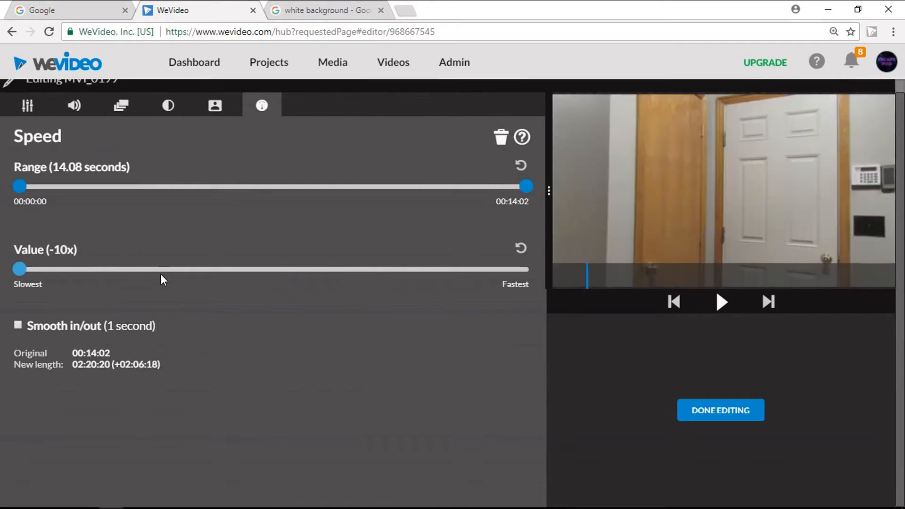
{"action": "left_click", "coordinate": [695, 416]}
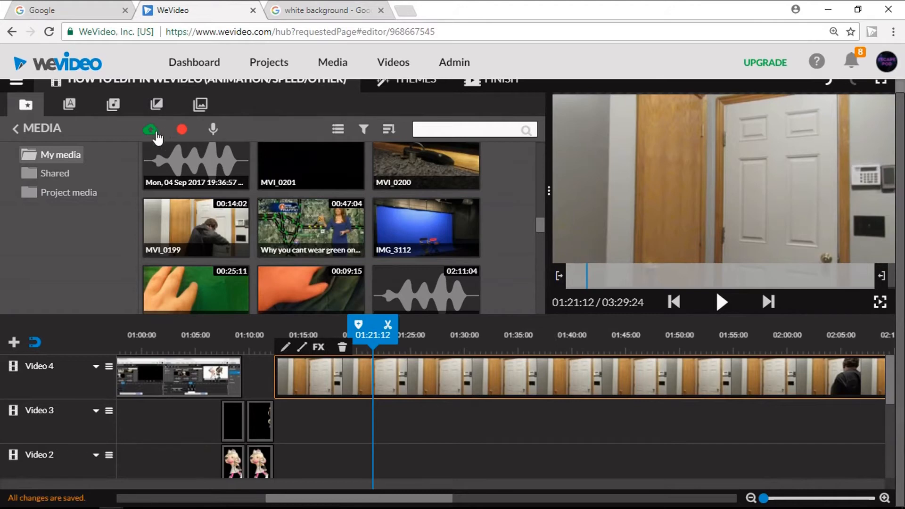
Step: Open the recording function from the media library
{"action": "left_click", "coordinate": [182, 132]}
{"action": "left_click", "coordinate": [676, 395]}
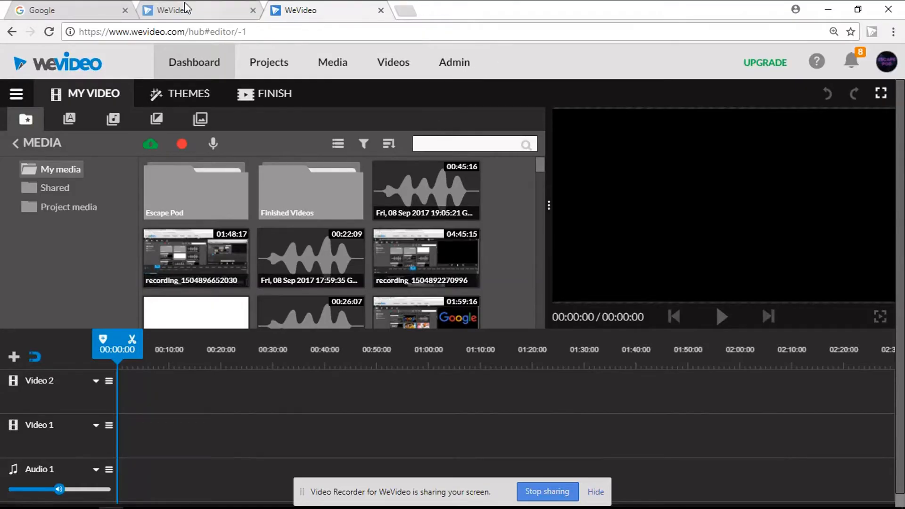
Step: Return to the How to Edit in WeVideo (Animation/Speed/Other) project and open its finishing settings
{"action": "left_click", "coordinate": [185, 13]}
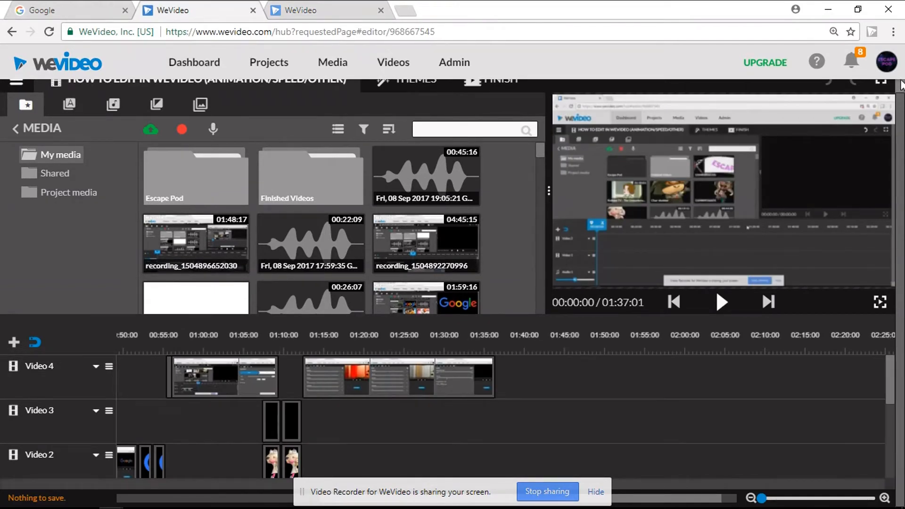
{"action": "scroll", "coordinate": [901, 91], "scroll_direction": "up", "scroll_amount": 1}
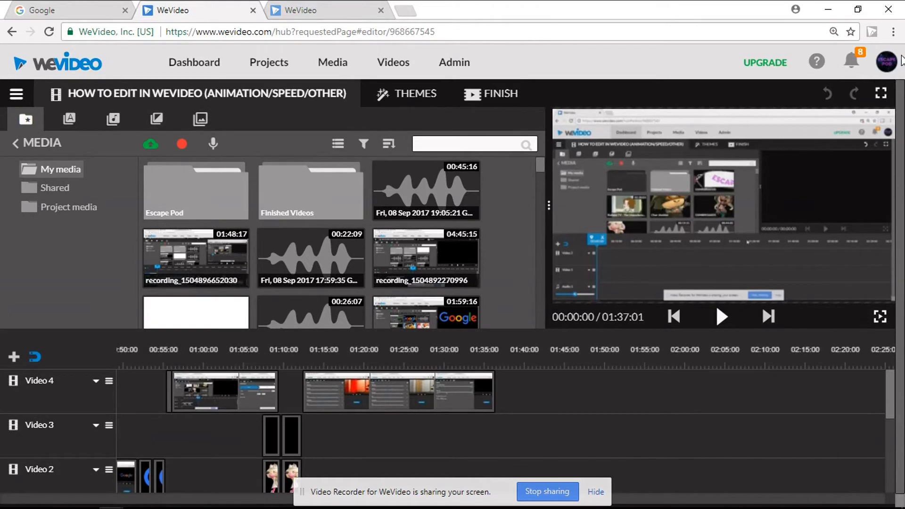
{"action": "left_click", "coordinate": [498, 103]}
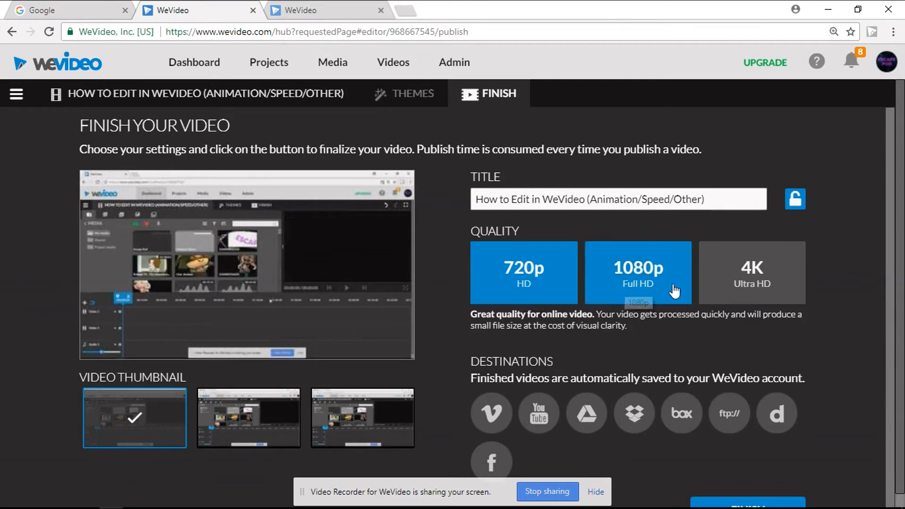
Step: Try the 4K, 1080p and 720p publishing qualities, highlighting the 4K and 720p descriptions to compare them
{"action": "left_click", "coordinate": [745, 294]}
{"action": "left_click", "coordinate": [642, 282]}
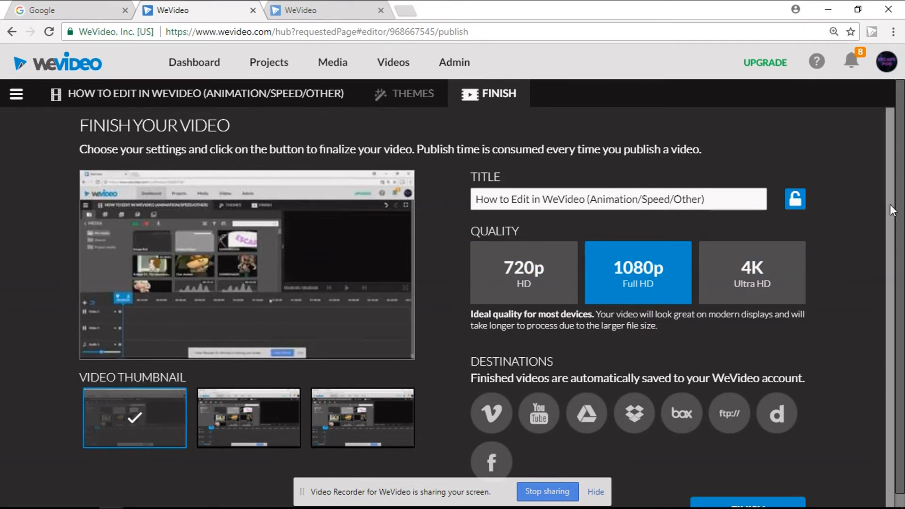
{"action": "left_click_drag", "start_coordinate": [890, 216], "coordinate": [891, 224]}
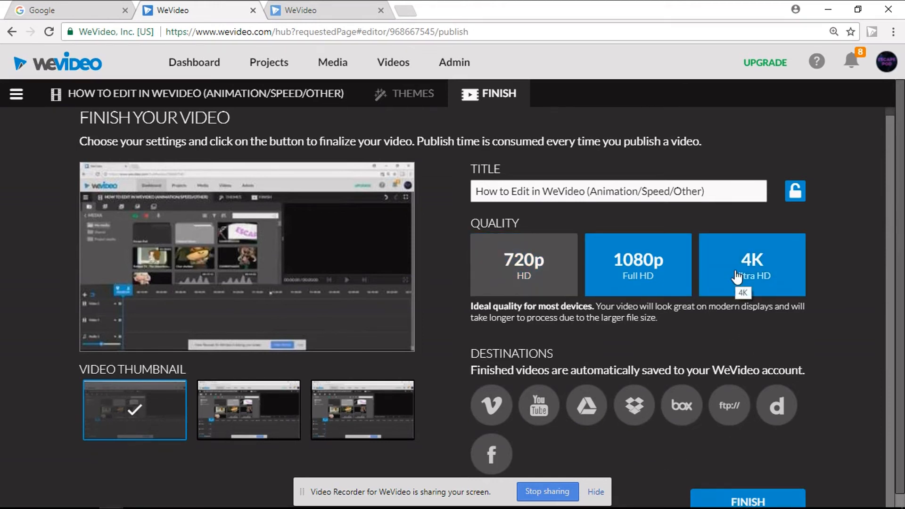
{"action": "left_click", "coordinate": [736, 277]}
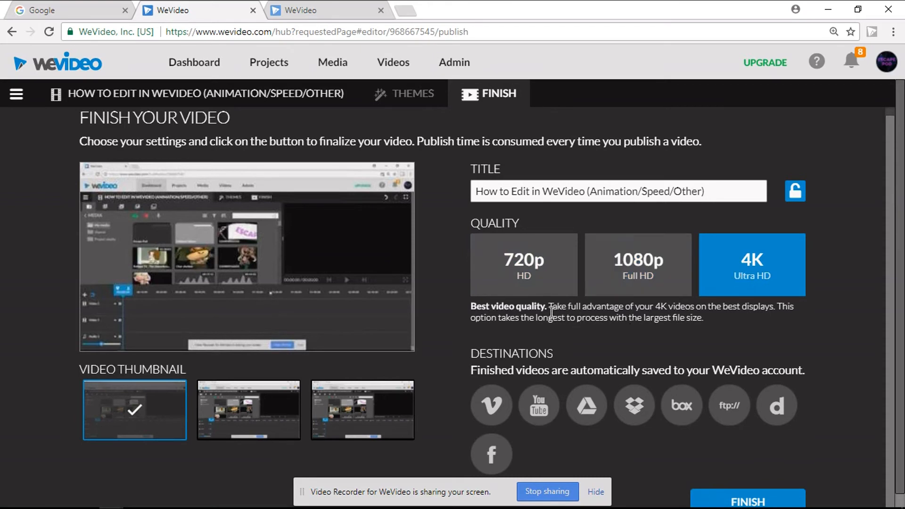
{"action": "left_click_drag", "start_coordinate": [553, 308], "coordinate": [591, 340]}
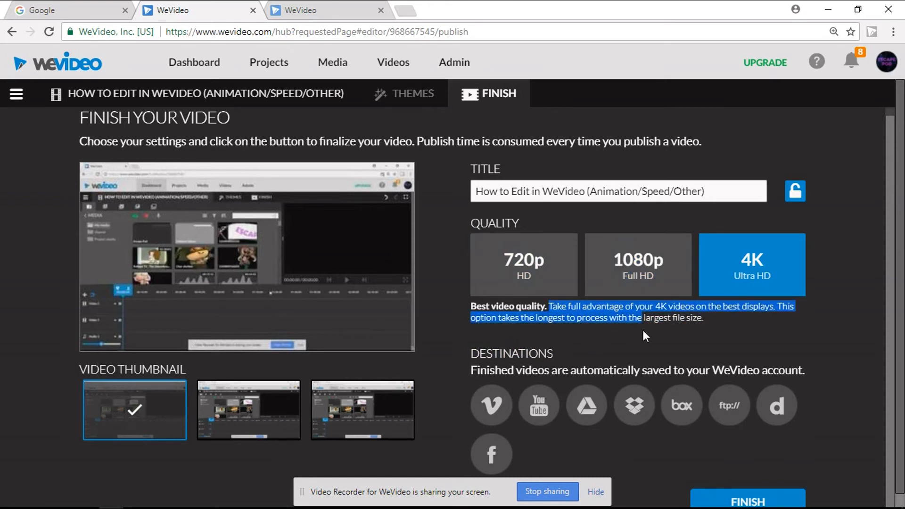
{"action": "left_click", "coordinate": [536, 284]}
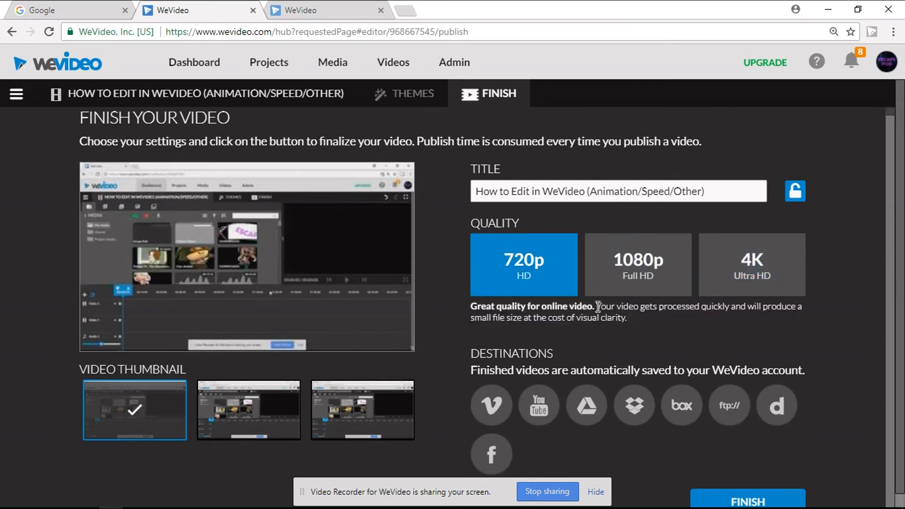
{"action": "left_click_drag", "start_coordinate": [596, 307], "coordinate": [647, 325]}
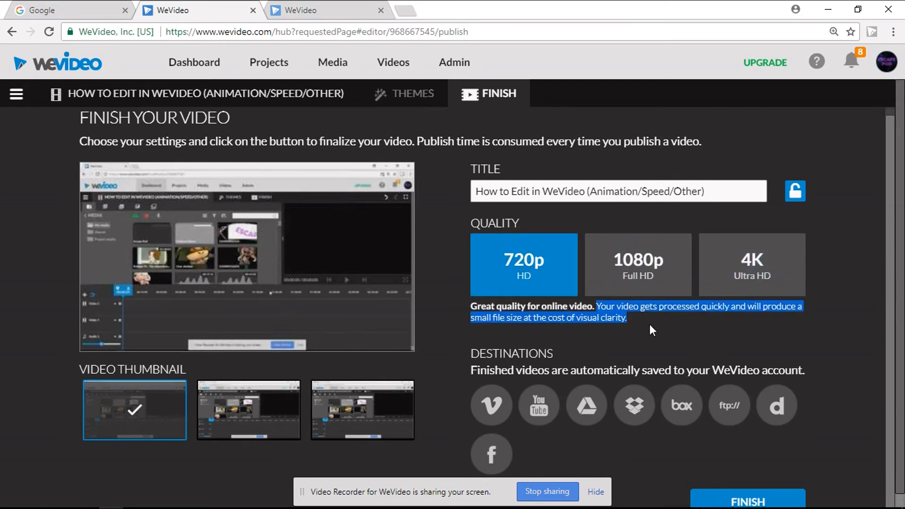
Step: Set the publishing quality to 1080p Full HD and read through its description
{"action": "left_click", "coordinate": [650, 288]}
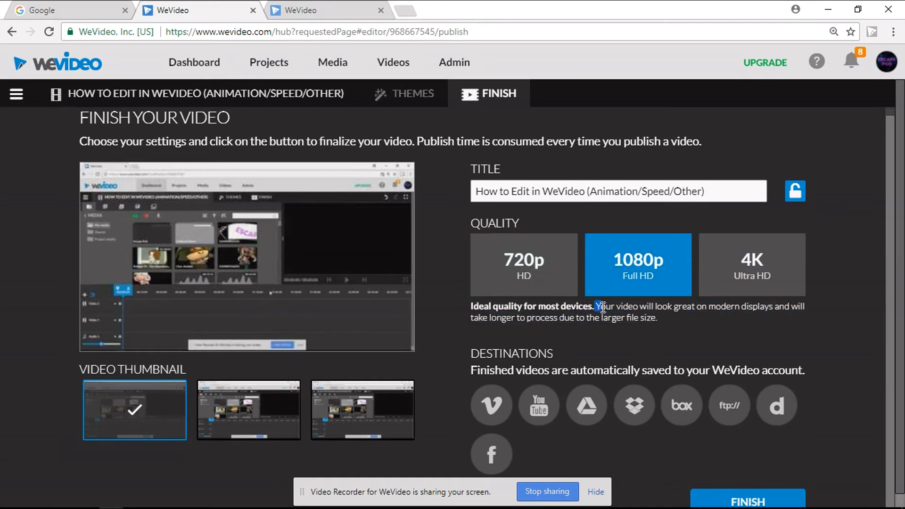
{"action": "left_click_drag", "start_coordinate": [603, 307], "coordinate": [649, 326]}
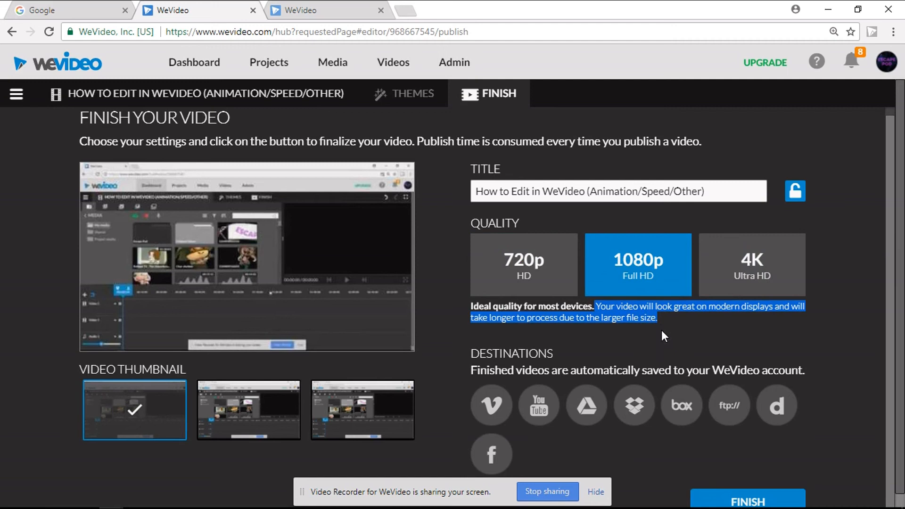
{"action": "left_click", "coordinate": [661, 330]}
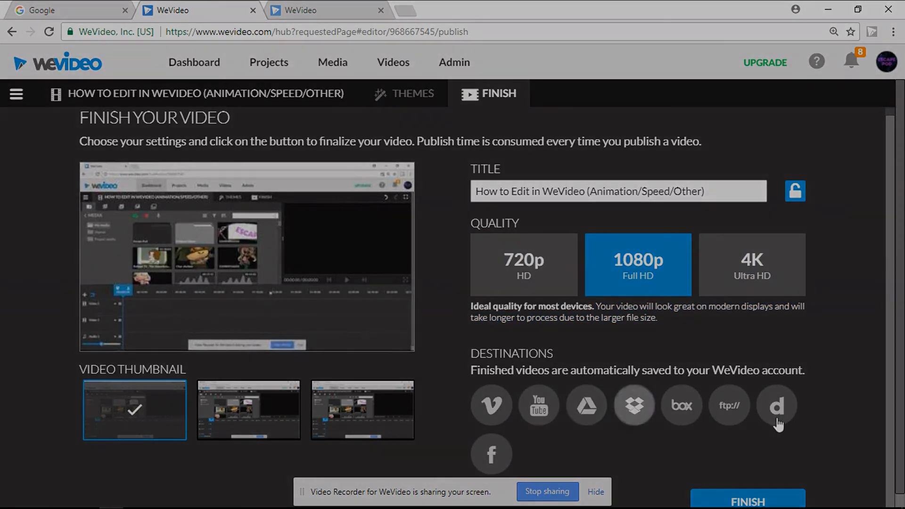